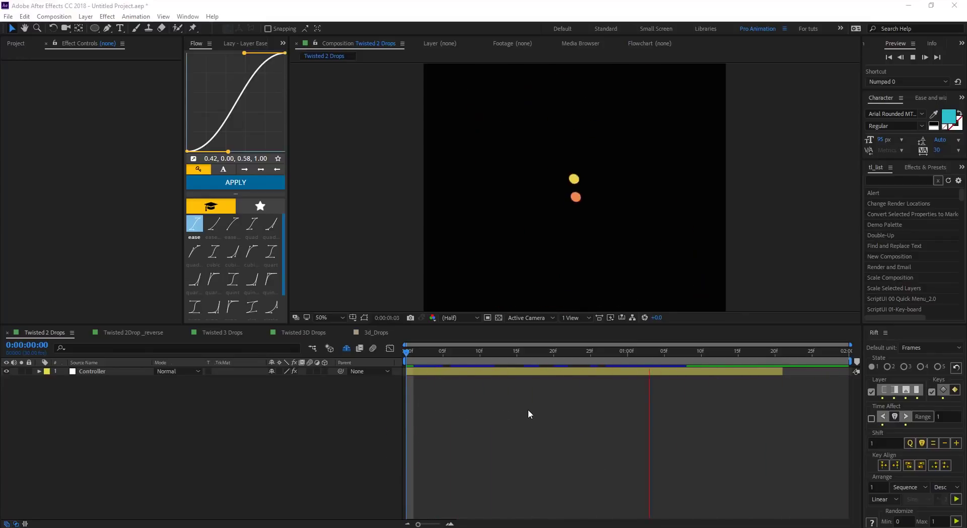
# Step: Preview the Twisted 2Drop _reverse, Twisted 3 Drops and Twisted 3D Drops compositions in turn
pyautogui.click(150, 335)
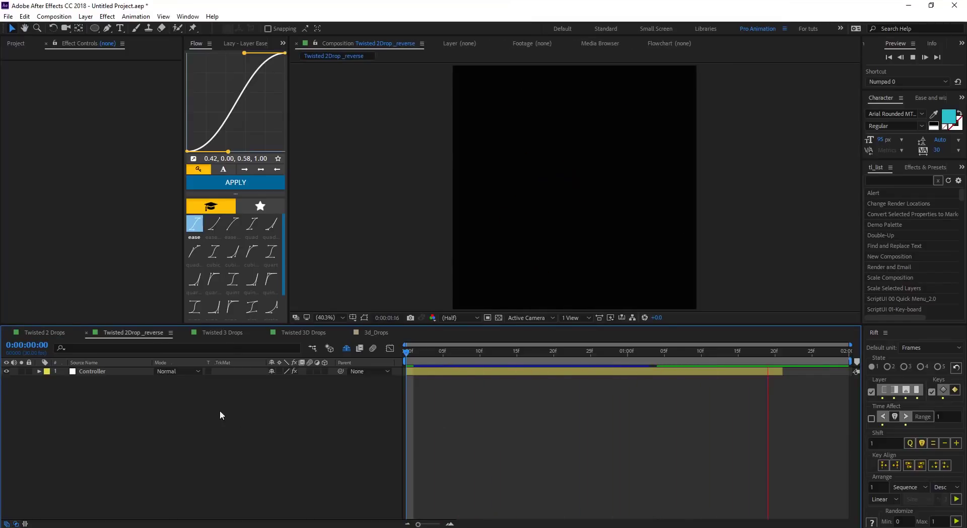
pyautogui.click(237, 333)
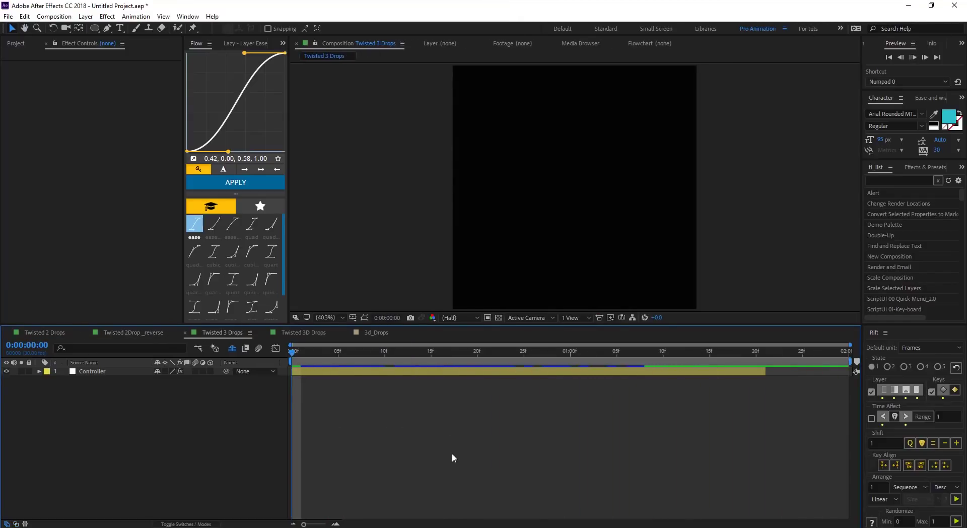
pyautogui.press('space')
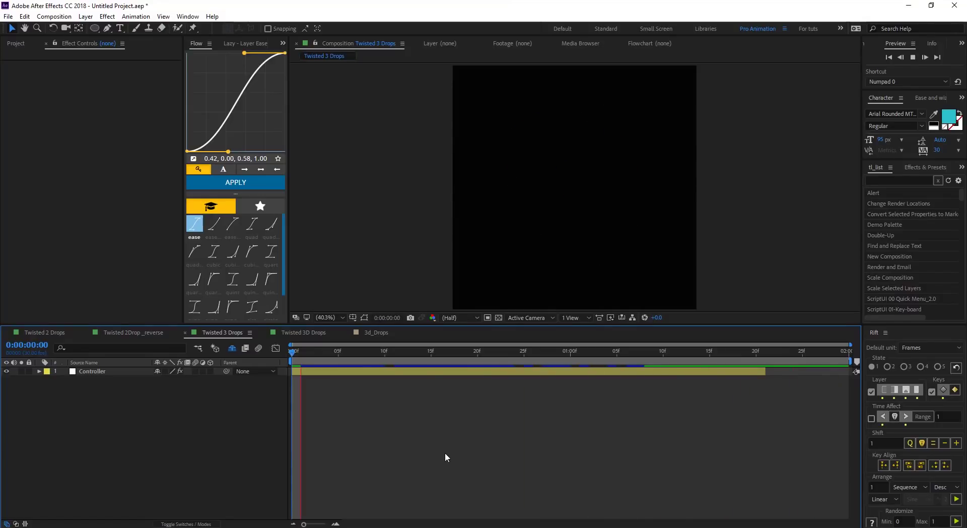
pyautogui.click(303, 333)
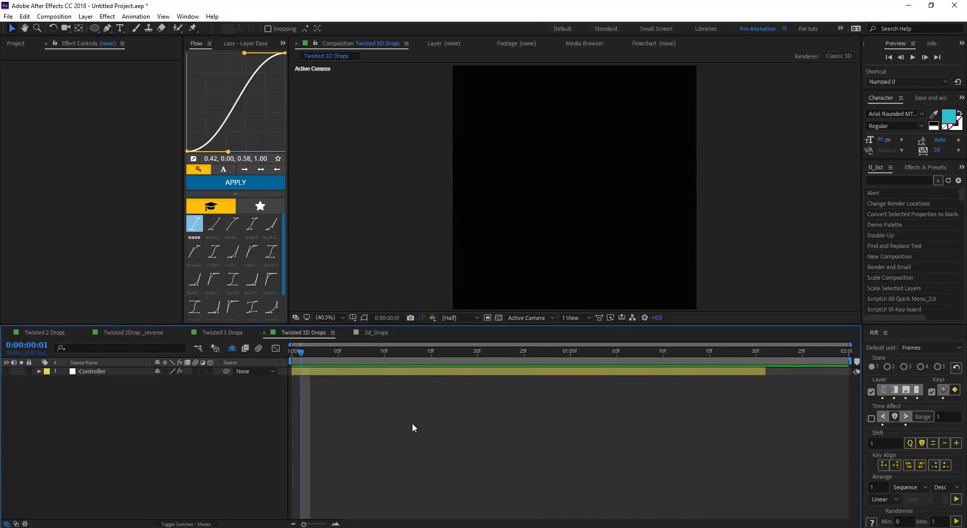
pyautogui.press('space')
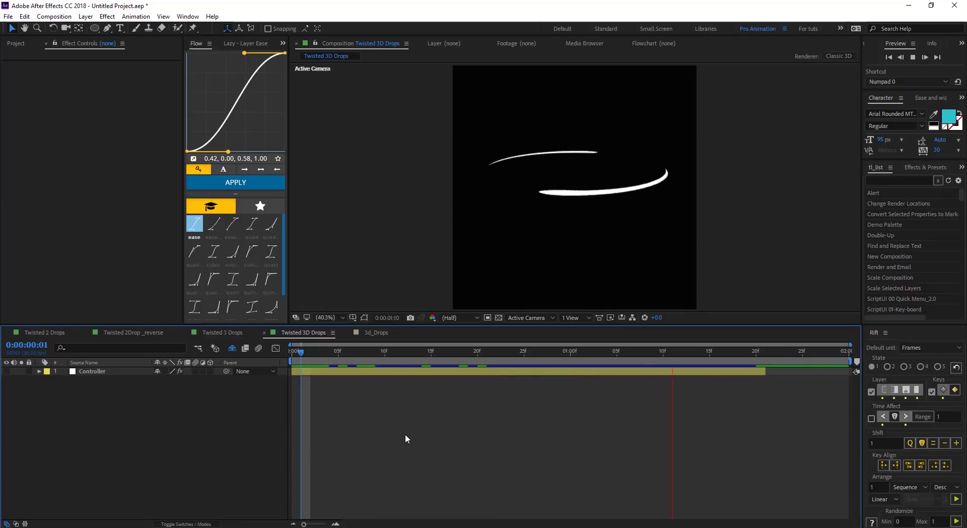
# Step: Create Comp 5 at 1080×1080, 30 fps, with a 0:00:02:00 duration
pyautogui.hotkey('ctrl', 'n')
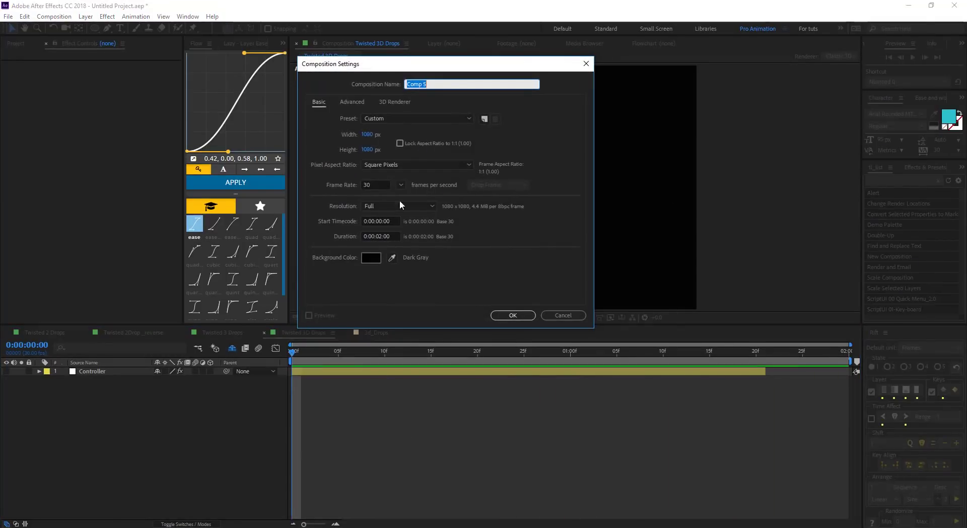
pyautogui.click(393, 237)
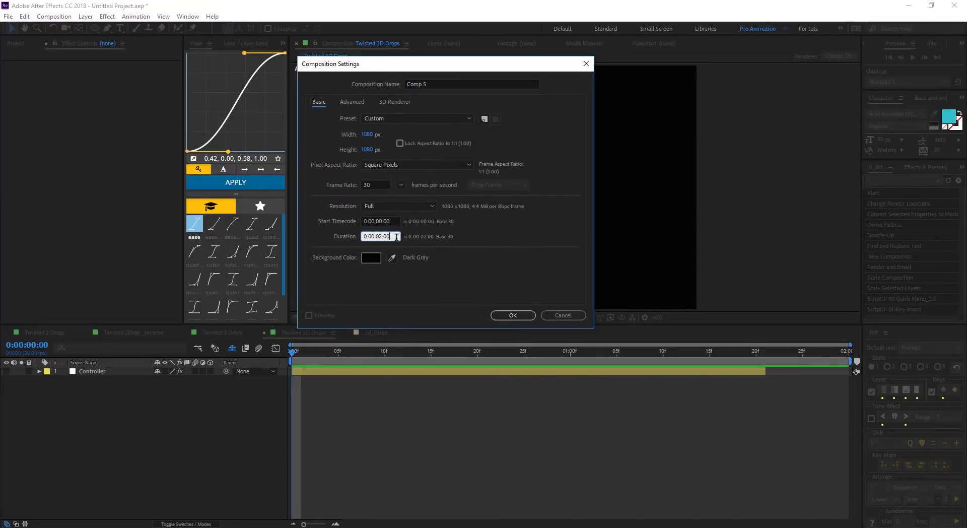
pyautogui.click(514, 317)
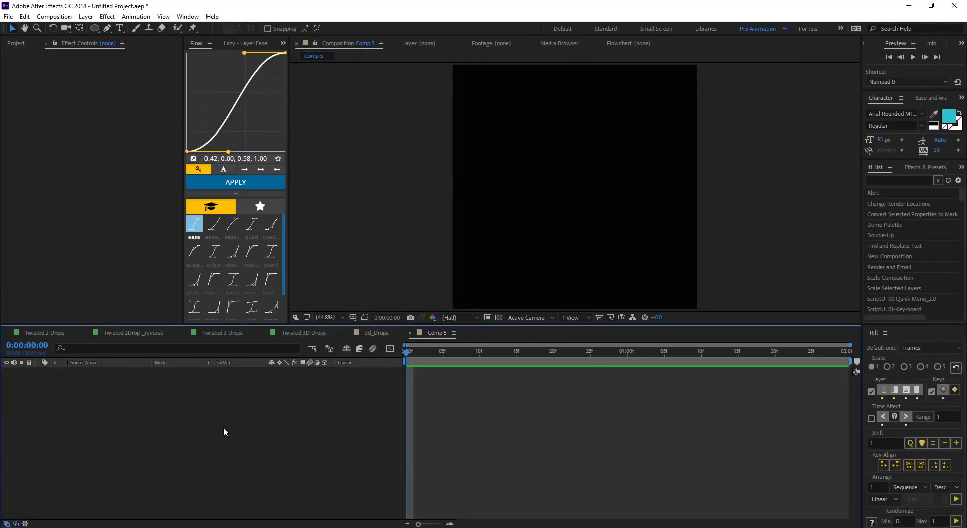
# Step: Add a comp-sized 1080×1080 orange solid layer named 'dot'
pyautogui.hotkey('ctrl', 'y')
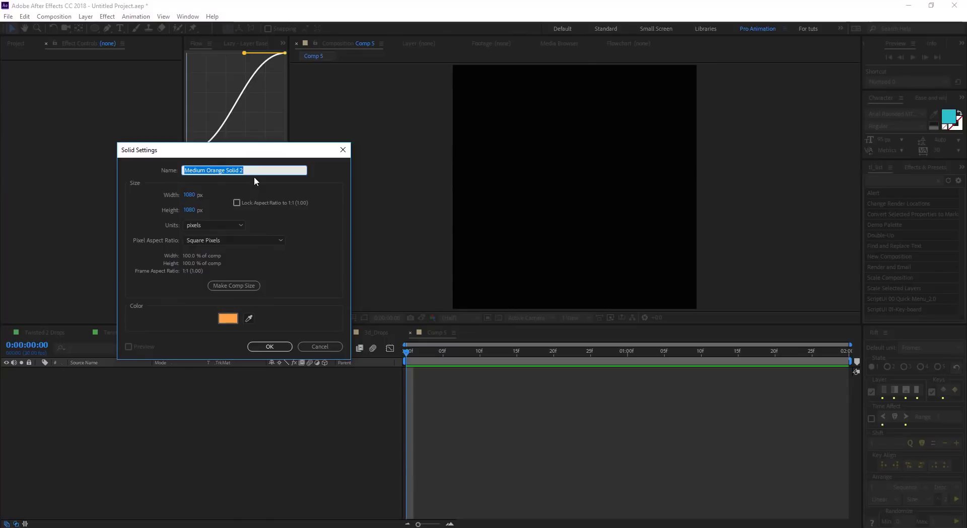
pyautogui.write('dot')
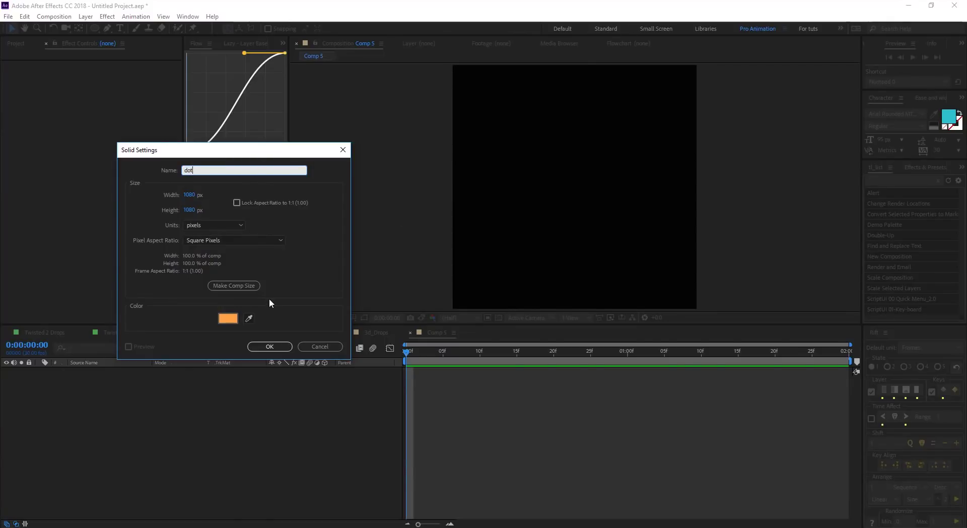
pyautogui.click(252, 286)
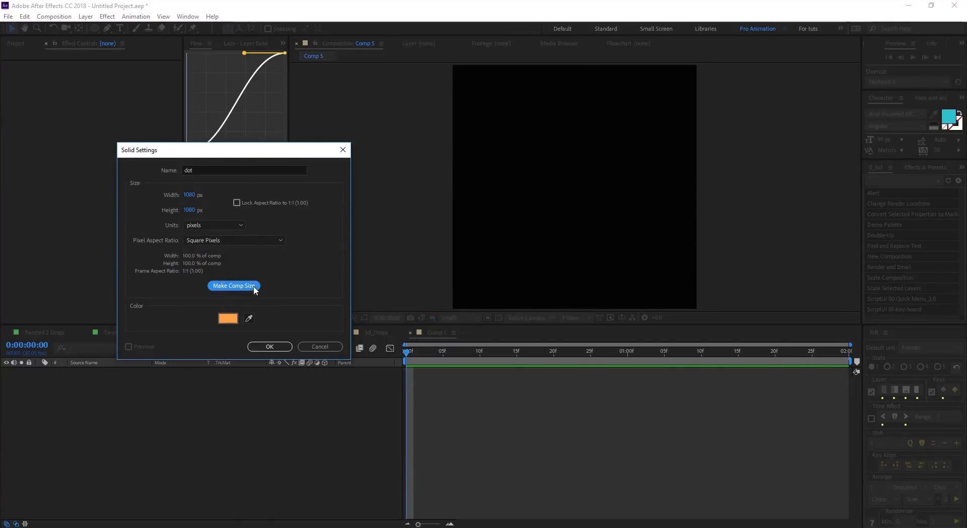
pyautogui.click(277, 348)
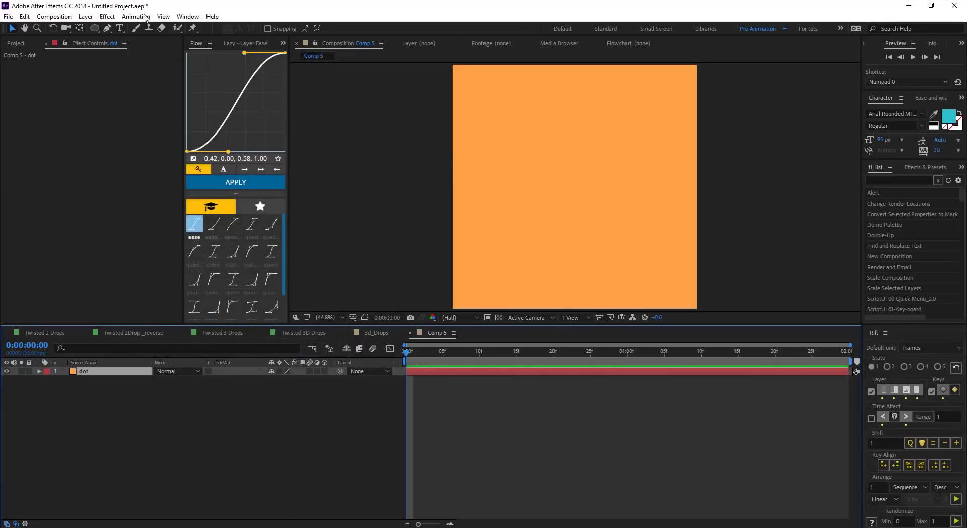
# Step: Mask the dot solid into a small circle with an ellipse mask and show Title/Action Safe guides
pyautogui.click(94, 28)
pyautogui.moveTo(435, 153); pyautogui.dragTo(456, 177)
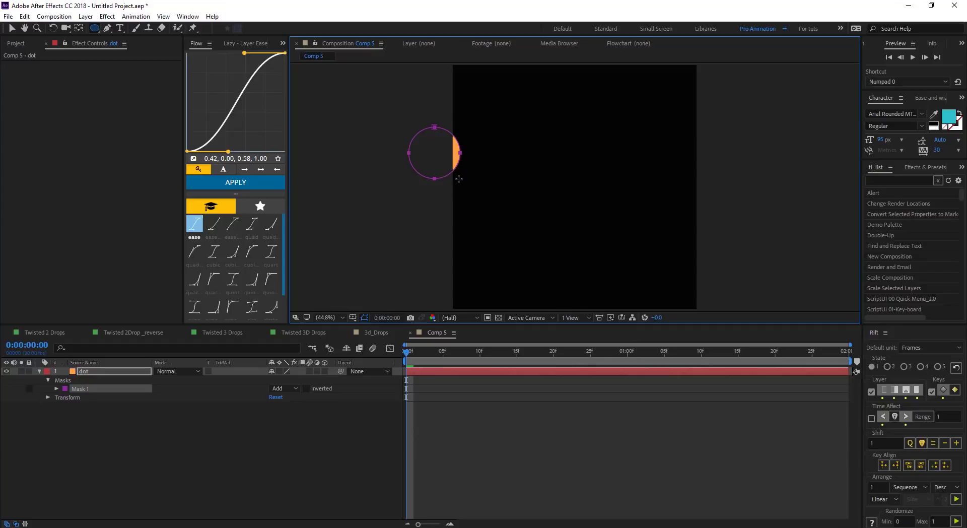
pyautogui.press('v')
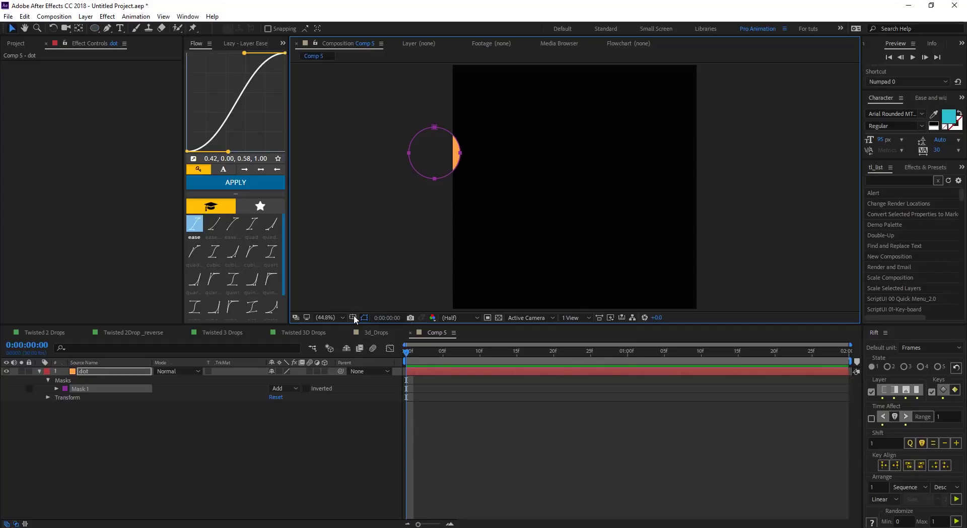
pyautogui.click(354, 317)
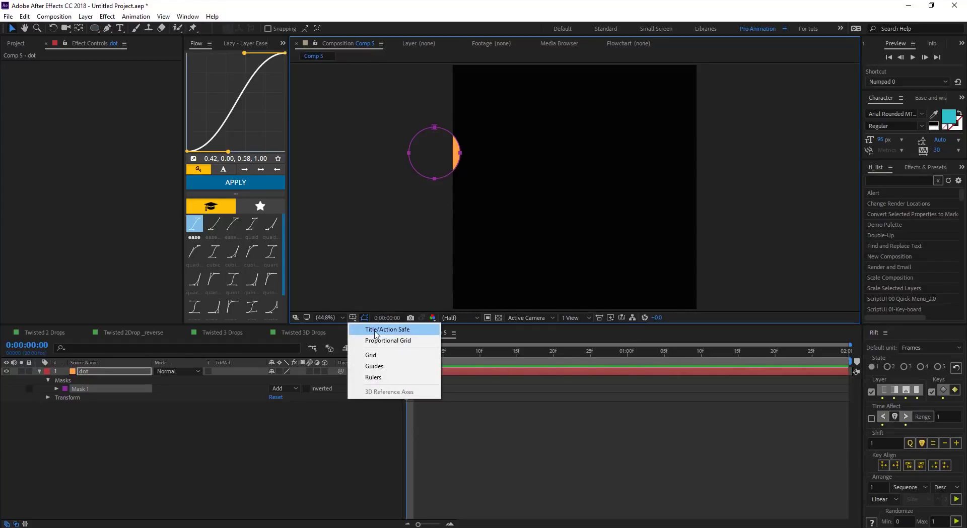
pyautogui.click(418, 330)
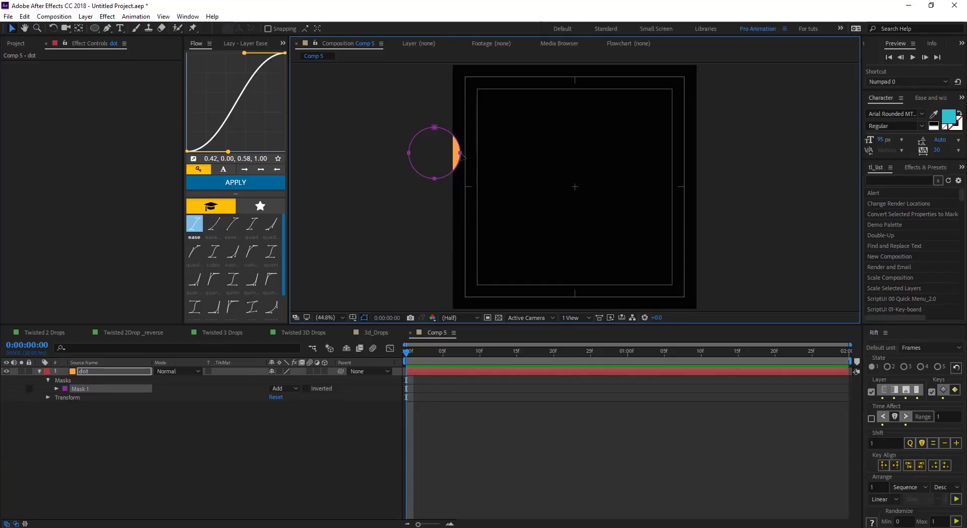
# Step: Place the orange circle just outside the comp's left edge
pyautogui.hotkey('ctrl', 'z')
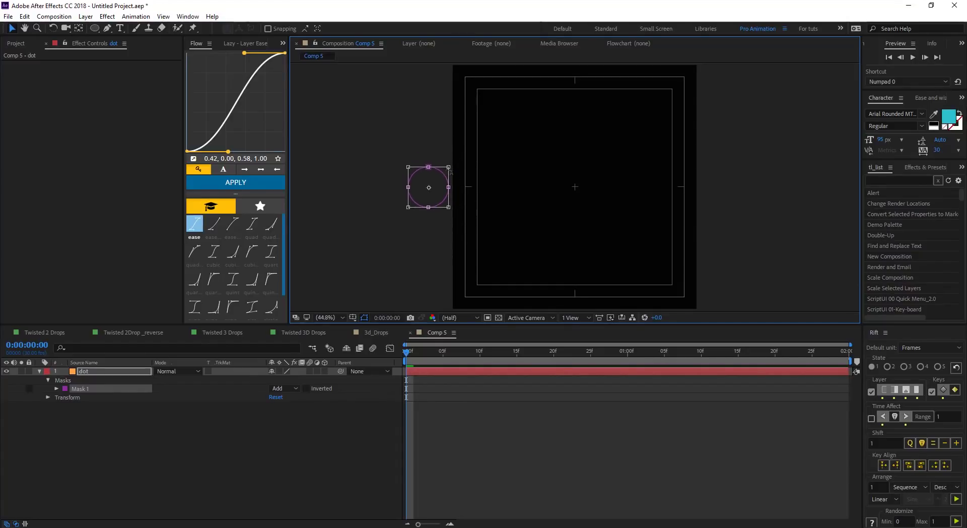
pyautogui.hotkey('ctrl', 'z')
pyautogui.moveTo(531, 198); pyautogui.dragTo(583, 201)
pyautogui.scroll(5, 583, 201)
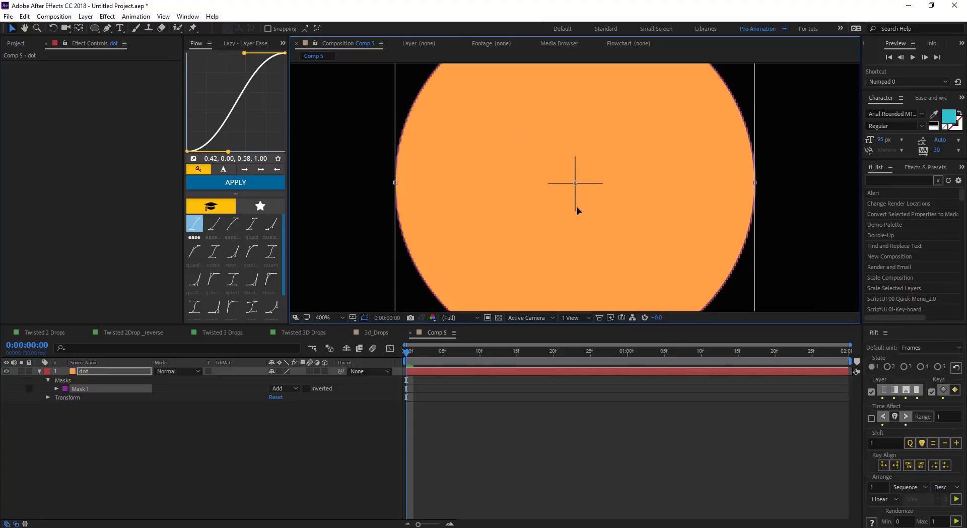
pyautogui.scroll(-6, 578, 210)
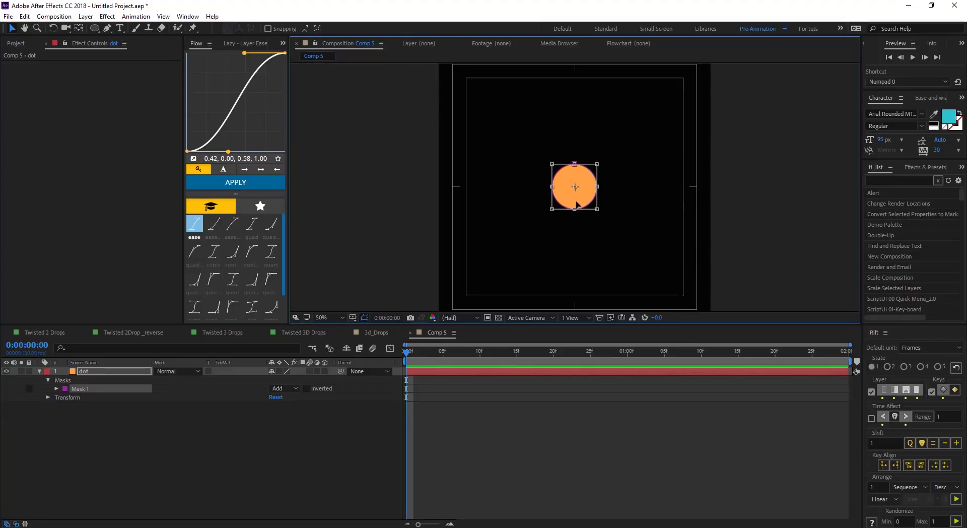
pyautogui.moveTo(582, 201); pyautogui.dragTo(420, 205)
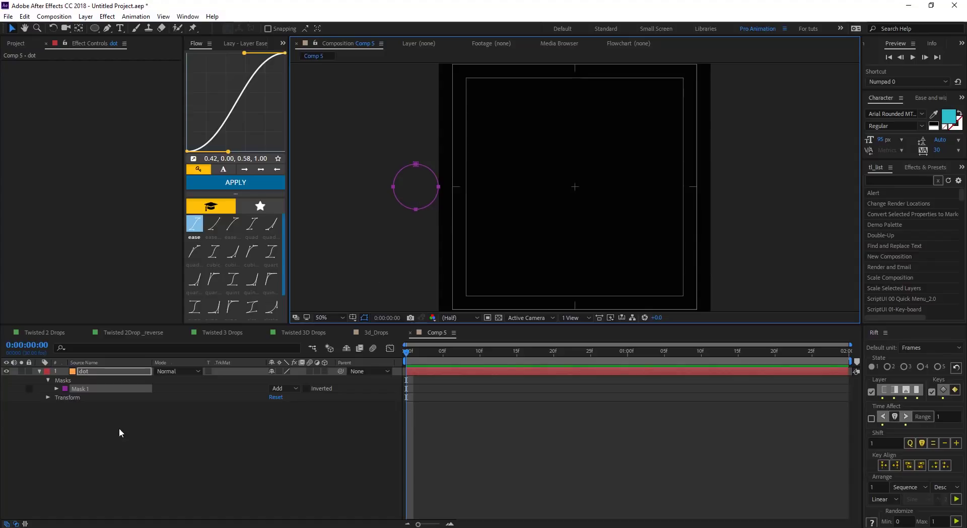
# Step: Keyframe Mask Path at 0:00, then move and shrink the circle to the comp centre at 1:00
pyautogui.click(56, 389)
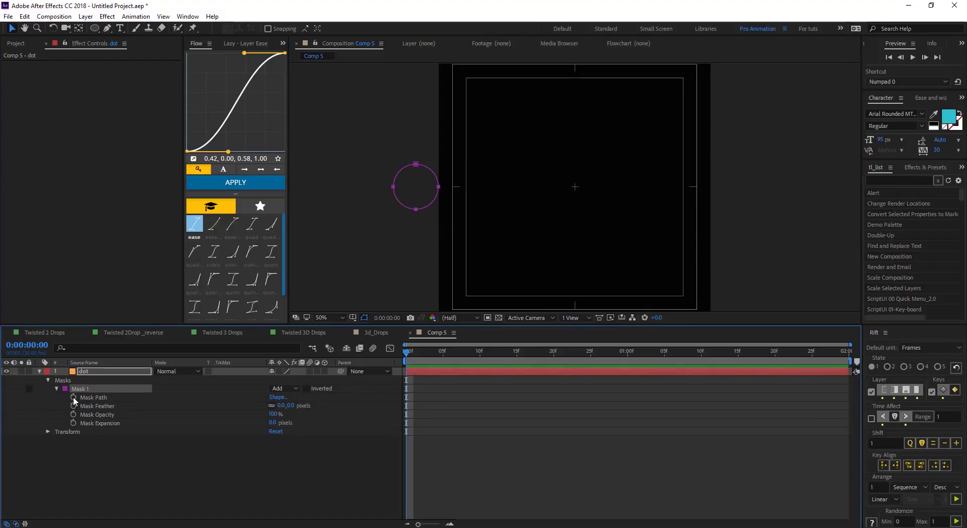
pyautogui.click(74, 397)
pyautogui.click(628, 353)
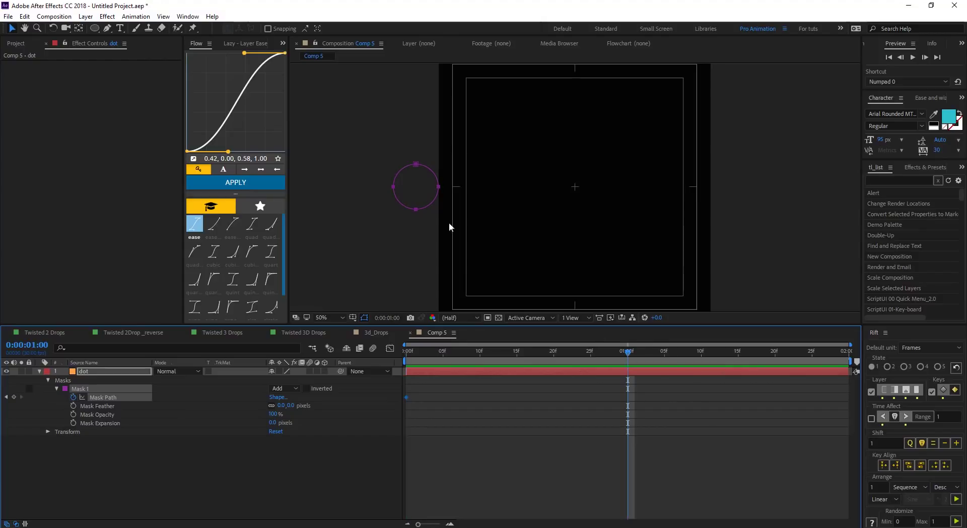
pyautogui.doubleClick(419, 166)
pyautogui.moveTo(432, 193); pyautogui.dragTo(567, 201)
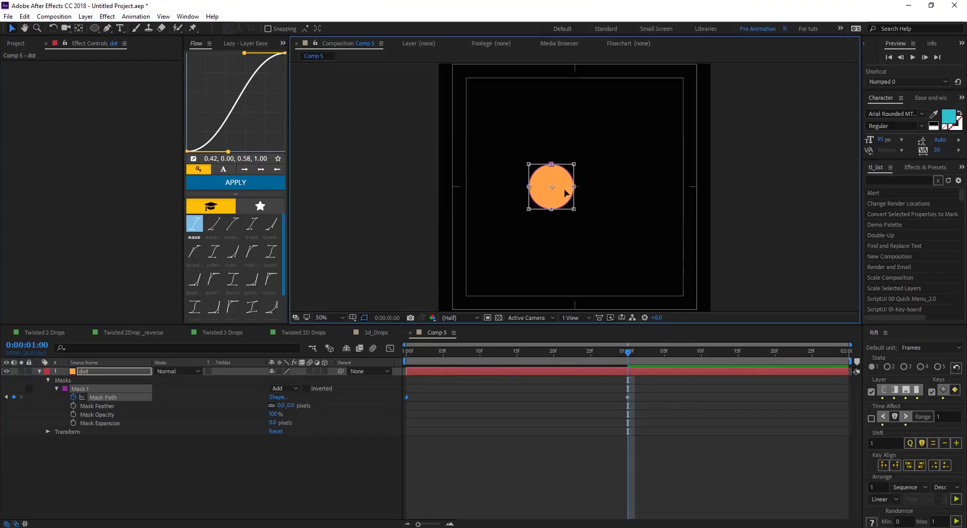
pyautogui.moveTo(574, 163); pyautogui.dragTo(569, 170)
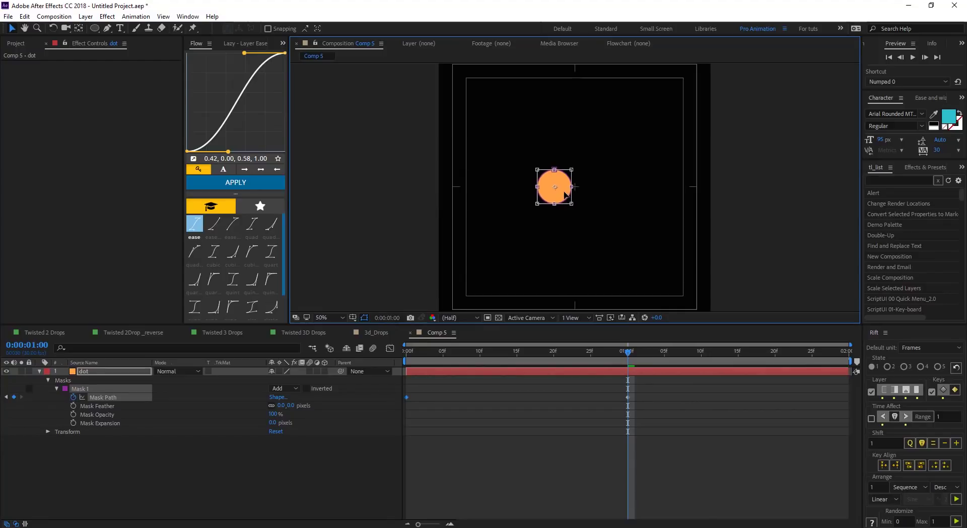
pyautogui.press('Return')
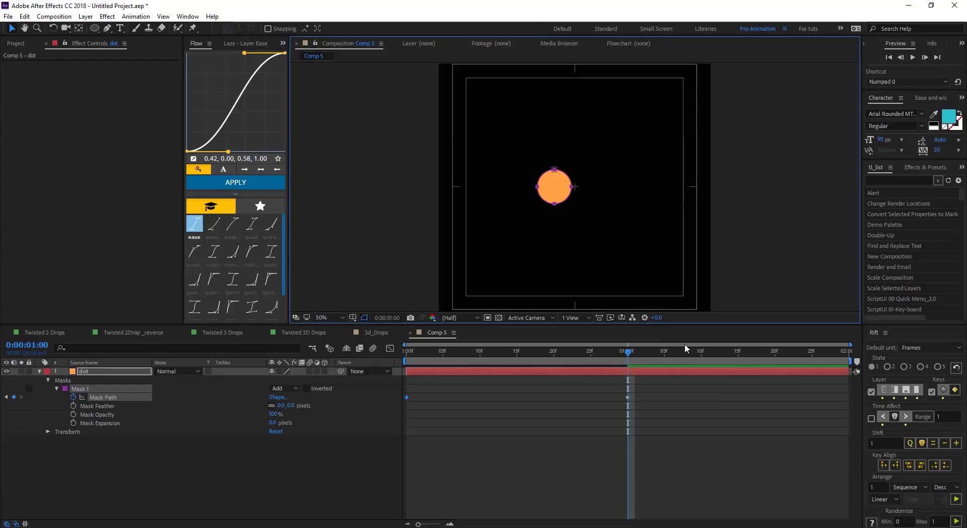
# Step: At 1:10, shrink the circle mask down to a tiny dot
pyautogui.hotkey('shift', 'pagedown')
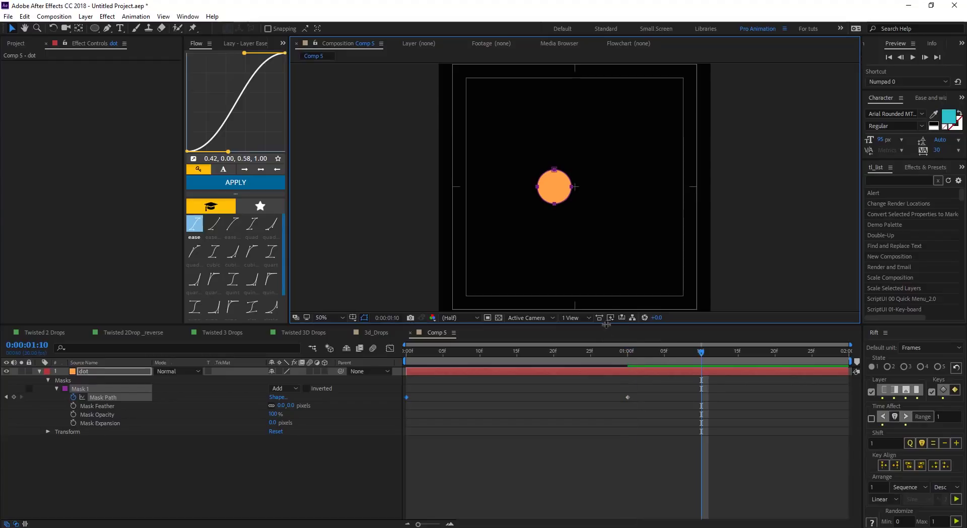
pyautogui.doubleClick(557, 172)
pyautogui.scroll(5, 555, 182)
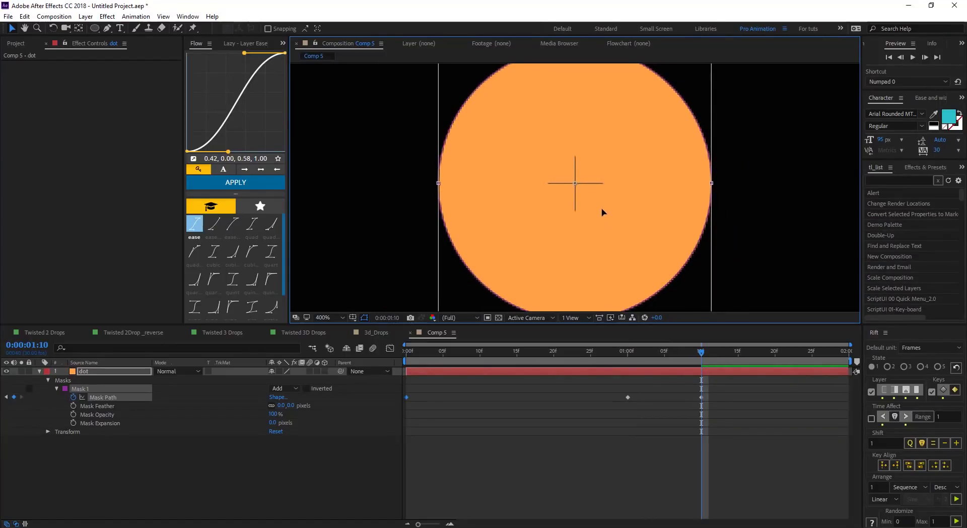
pyautogui.scroll(-2, 603, 212)
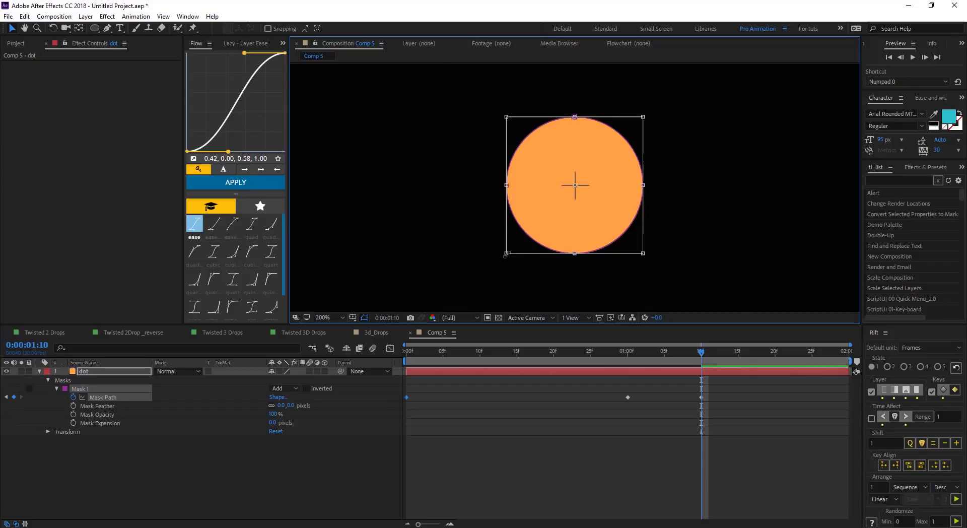
pyautogui.moveTo(506, 255); pyautogui.dragTo(573, 192)
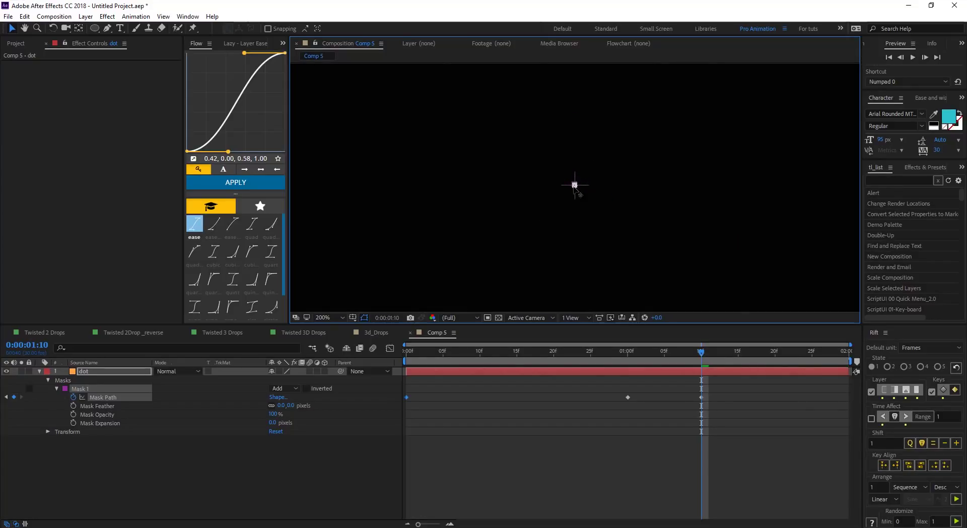
# Step: Trim the dot layer's out point to 1:11, preview from the start, and select the keyframes
pyautogui.press('pagedown')
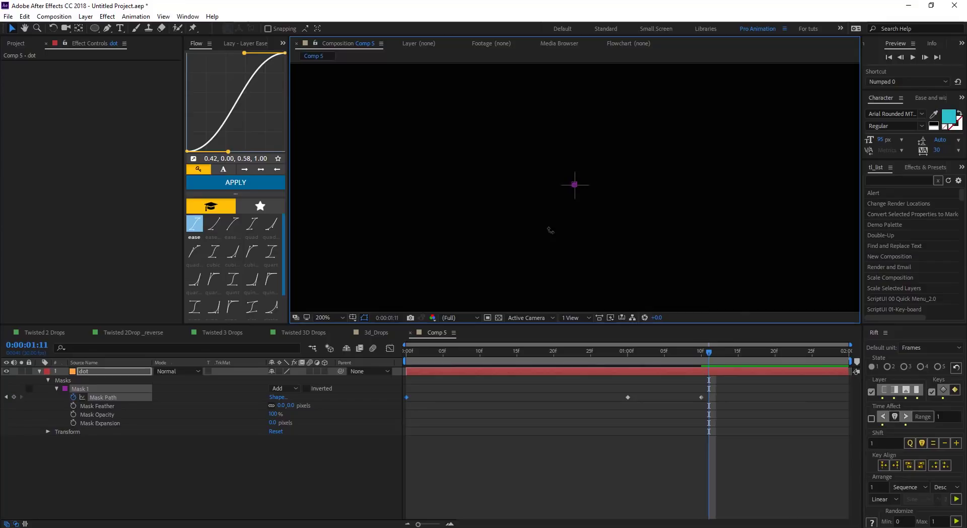
pyautogui.hotkey('alt', ']')
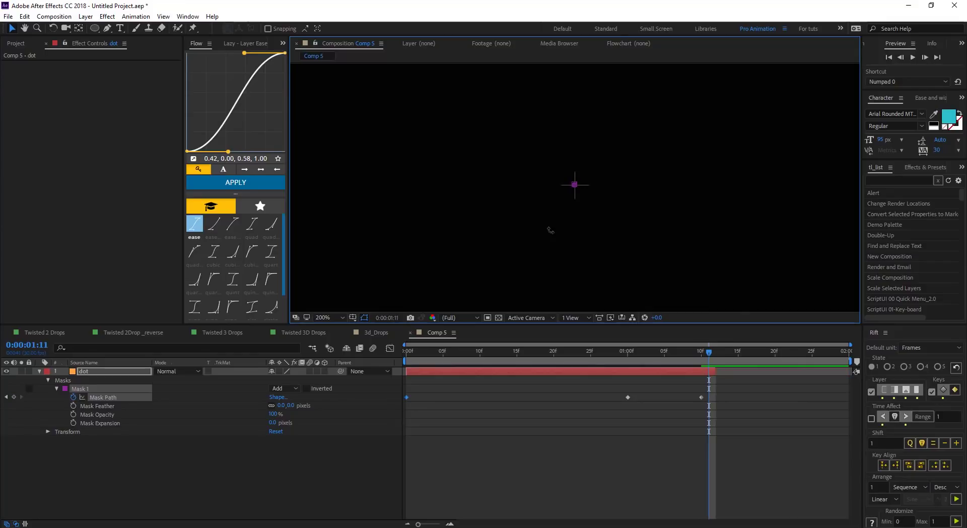
pyautogui.click(464, 370)
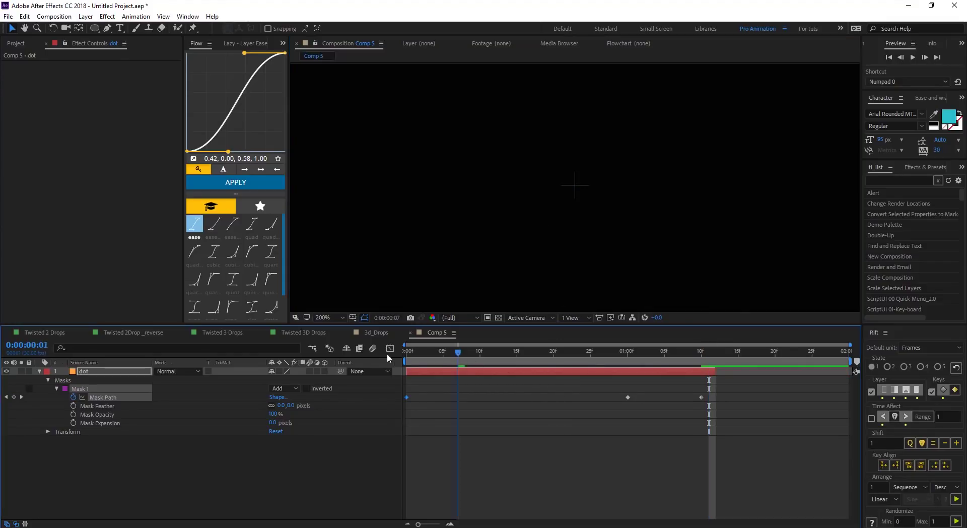
pyautogui.press('Home')
pyautogui.press('space')
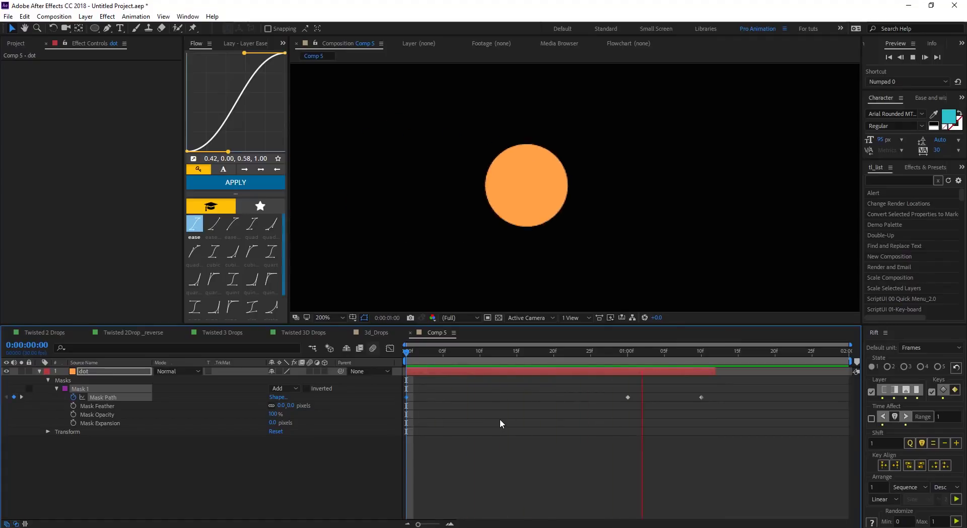
pyautogui.scroll(-4, 453, 272)
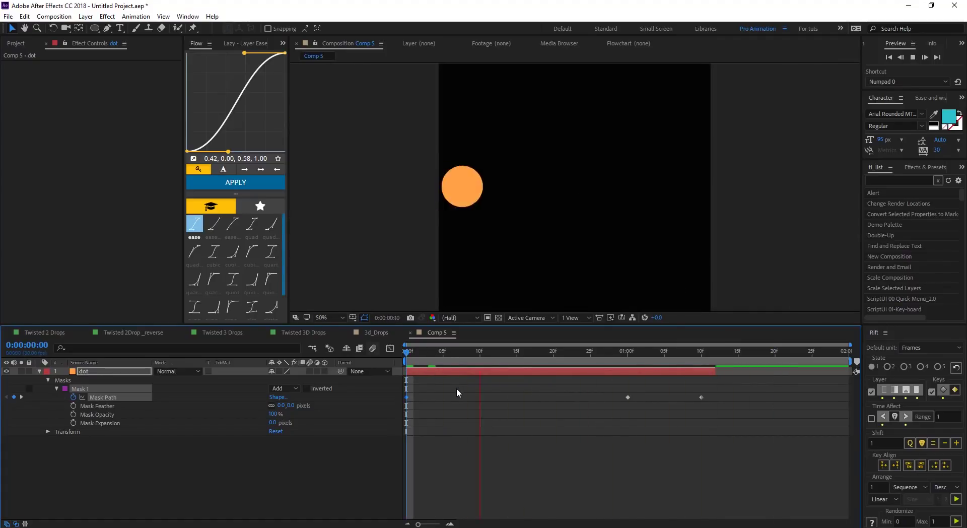
pyautogui.moveTo(724, 391); pyautogui.dragTo(377, 434)
# Step: Easy Ease the three Mask Path keyframes and drag the Graph Editor speed handles into a steady ramp
pyautogui.press('F9')
pyautogui.click(390, 348)
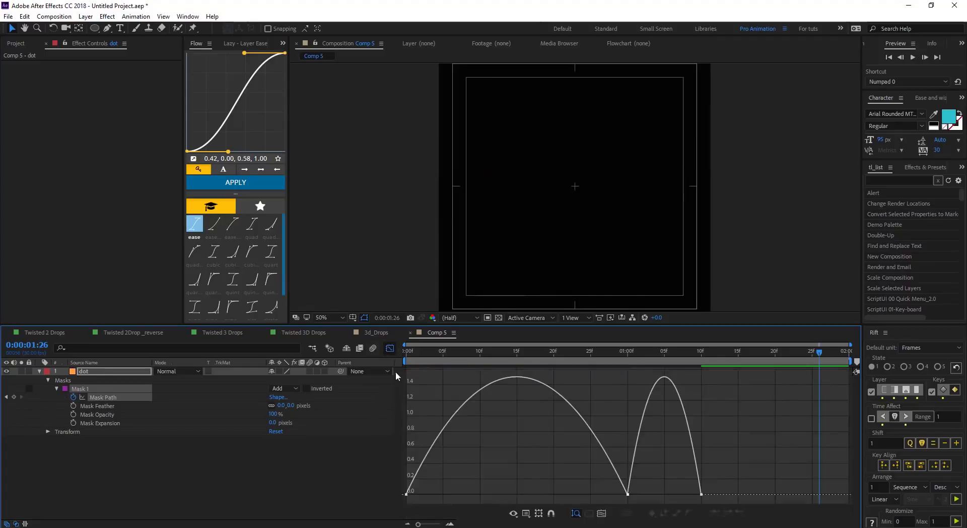
pyautogui.moveTo(629, 495); pyautogui.dragTo(489, 387)
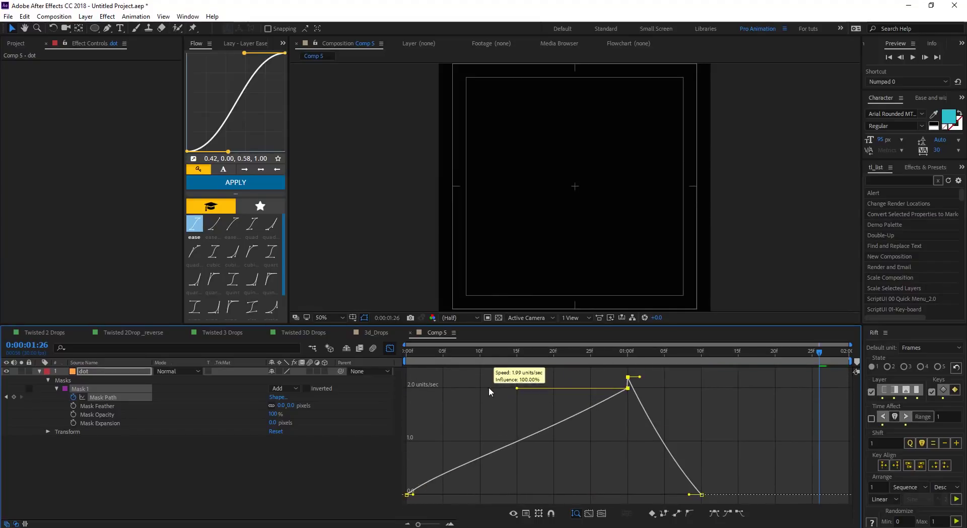
pyautogui.moveTo(689, 495)
pyautogui.mouseDown()
pyautogui.moveTo(679, 494)
pyautogui.moveTo(694, 492)
pyautogui.mouseUp()
pyautogui.press('space')
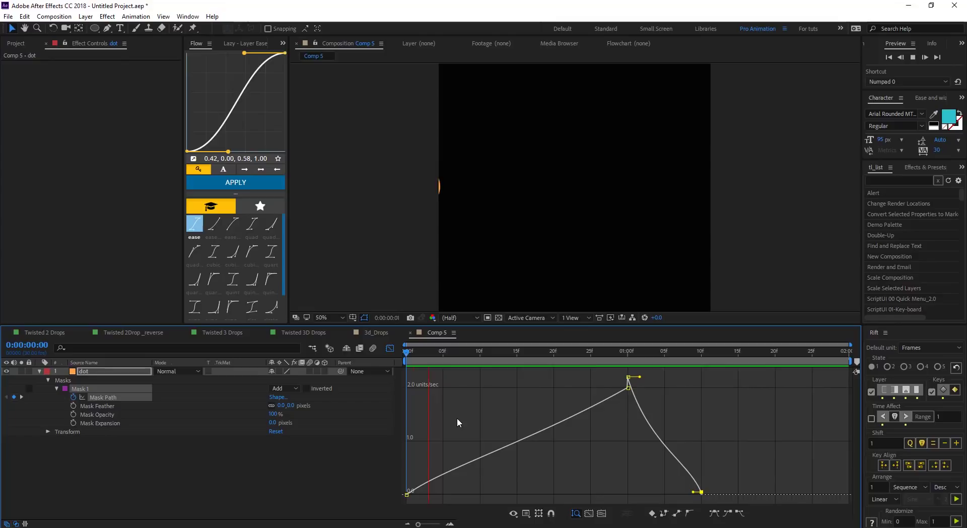
pyautogui.press('space')
pyautogui.click(104, 372)
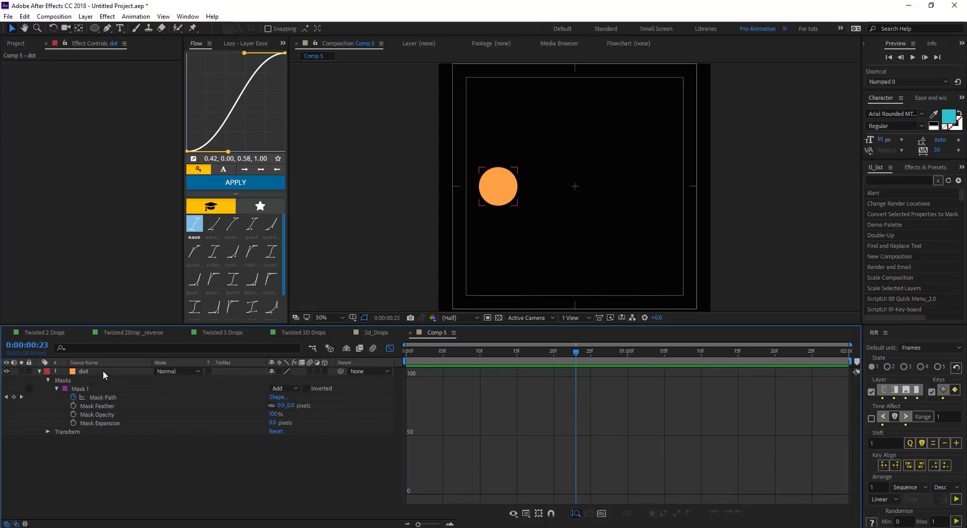
# Step: Duplicate the dot layer and recolor the copy's solid to light blue 46B3FF
pyautogui.click(391, 349)
pyautogui.hotkey('ctrl', 'd')
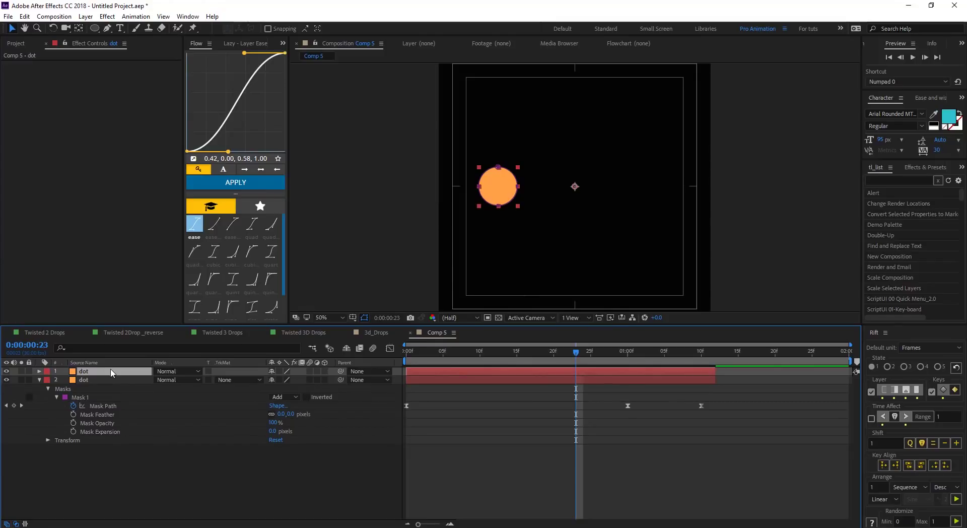
pyautogui.hotkey('ctrl', 'shift', 'y')
pyautogui.click(482, 320)
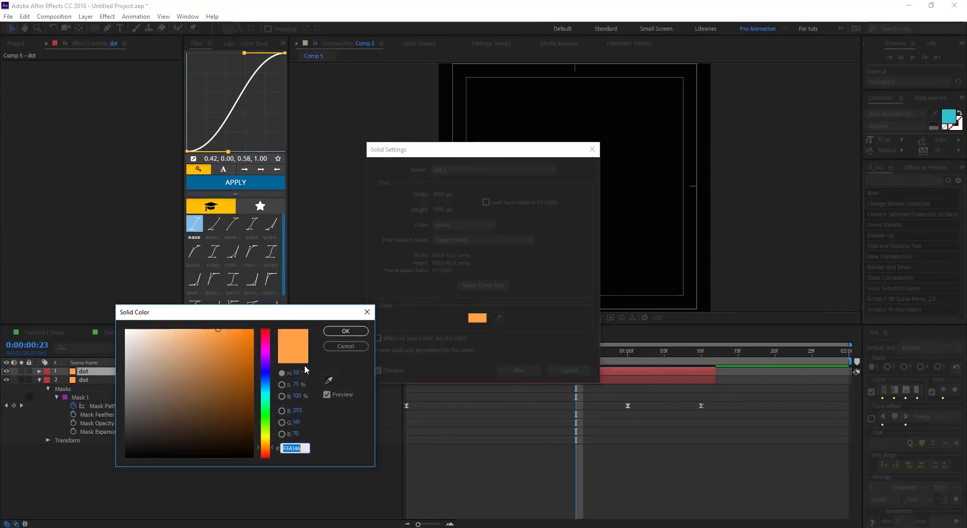
pyautogui.moveTo(272, 417); pyautogui.dragTo(270, 386)
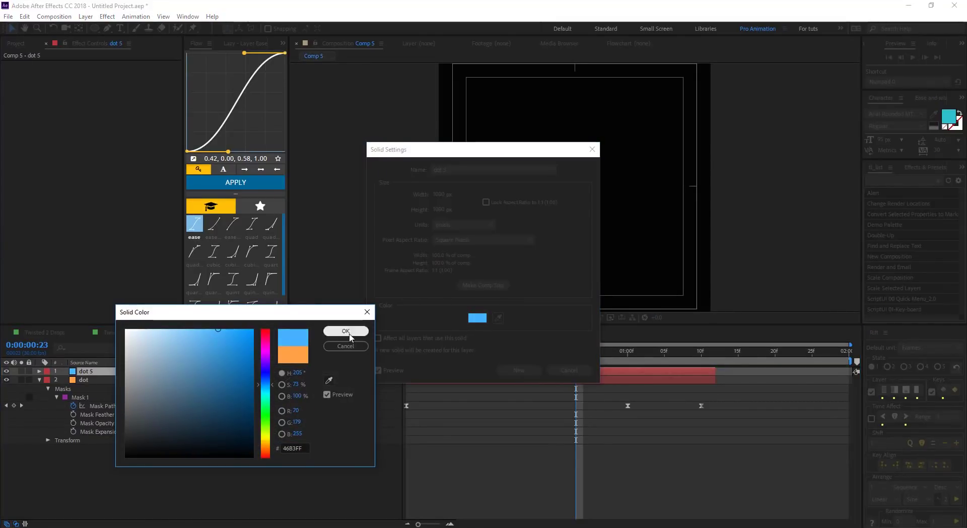
pyautogui.click(345, 331)
pyautogui.click(519, 371)
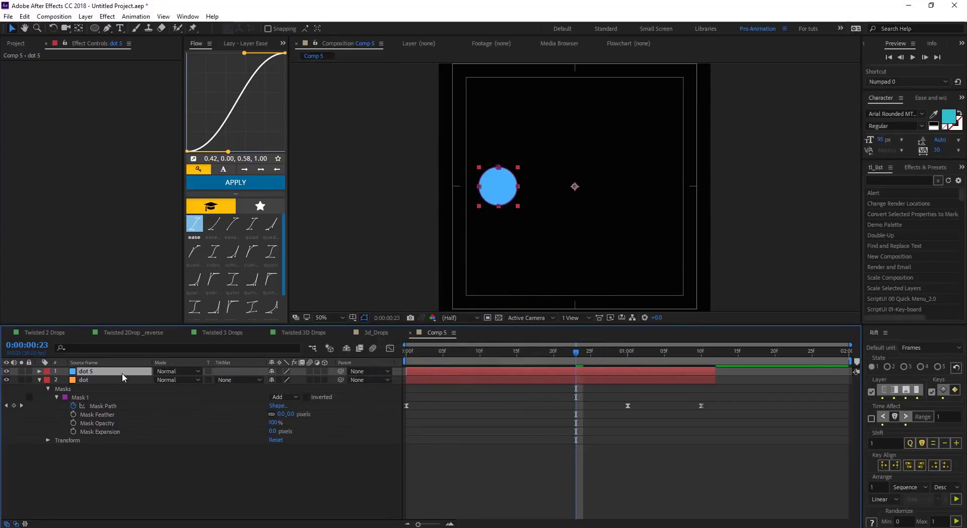
pyautogui.press('Return')
# Step: Rename the blue copy 'dot 2' and preview the animation
pyautogui.write('dot 2')
pyautogui.press('Return')
pyautogui.press('Home')
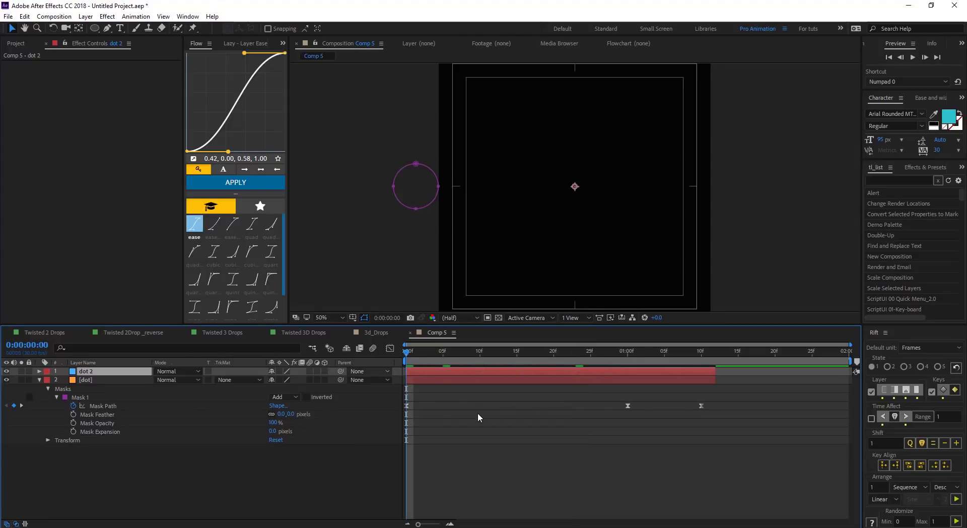
pyautogui.press('space')
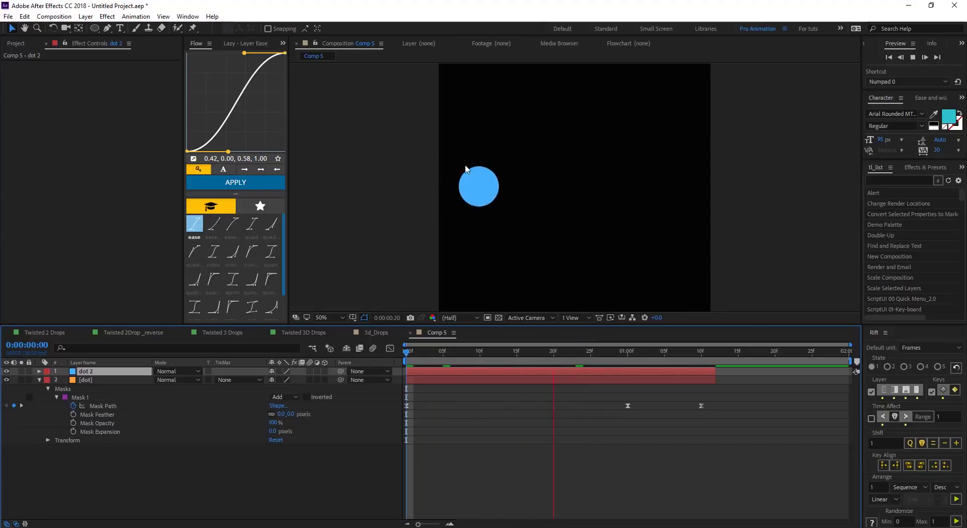
pyautogui.press('space')
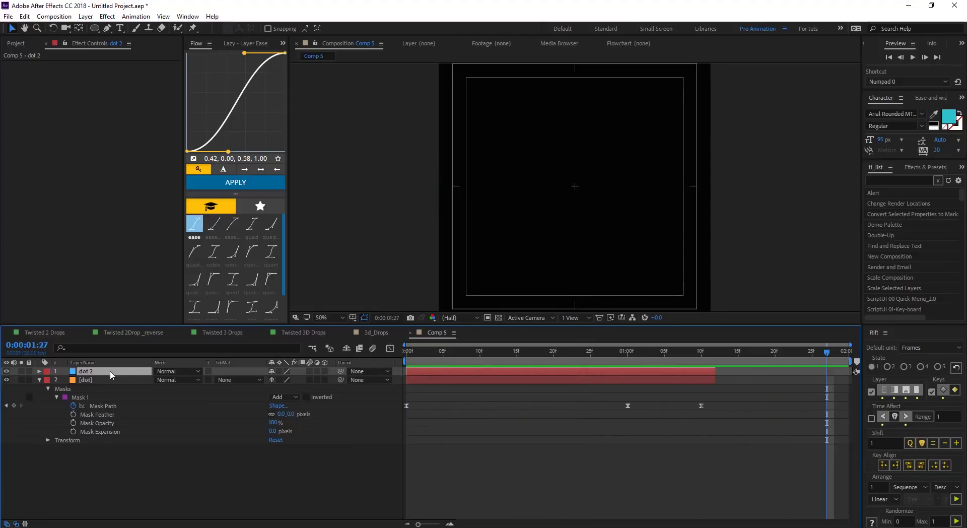
# Step: Set dot 2's Rotation to 180° and preview both dots mirroring each other
pyautogui.press('r')
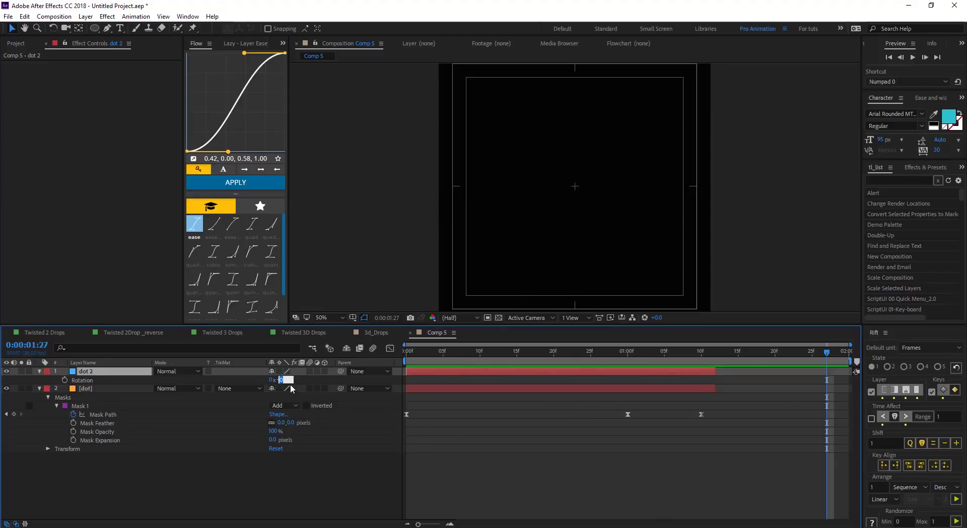
pyautogui.press('Return')
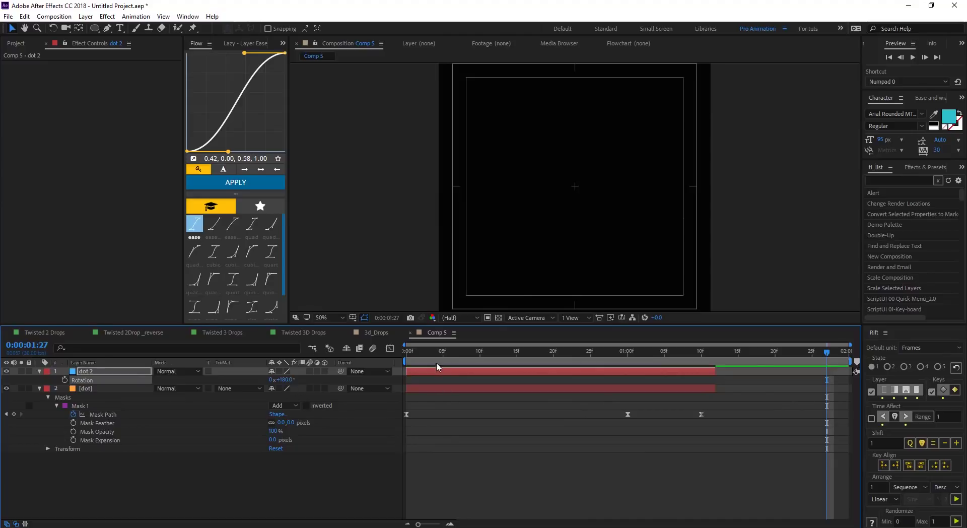
pyautogui.press('Home')
pyautogui.press('space')
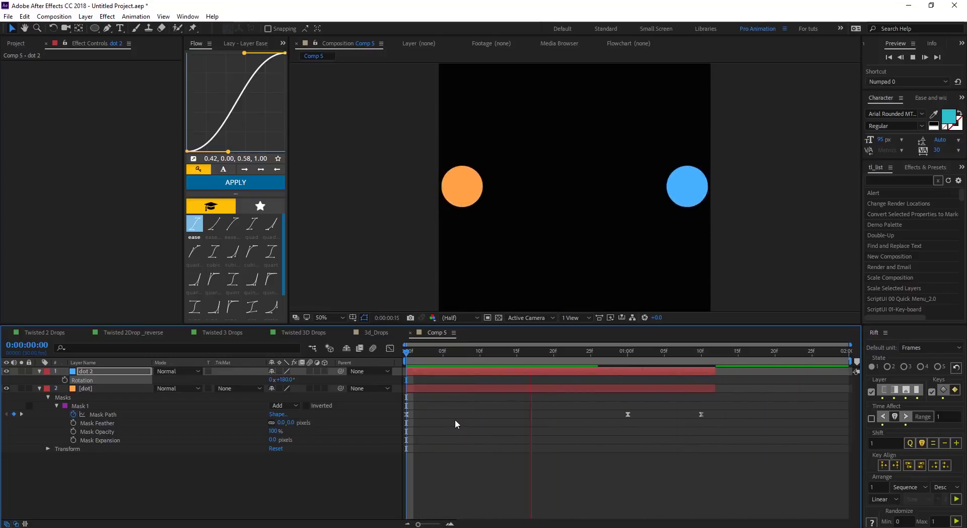
pyautogui.press('space')
pyautogui.click(39, 371)
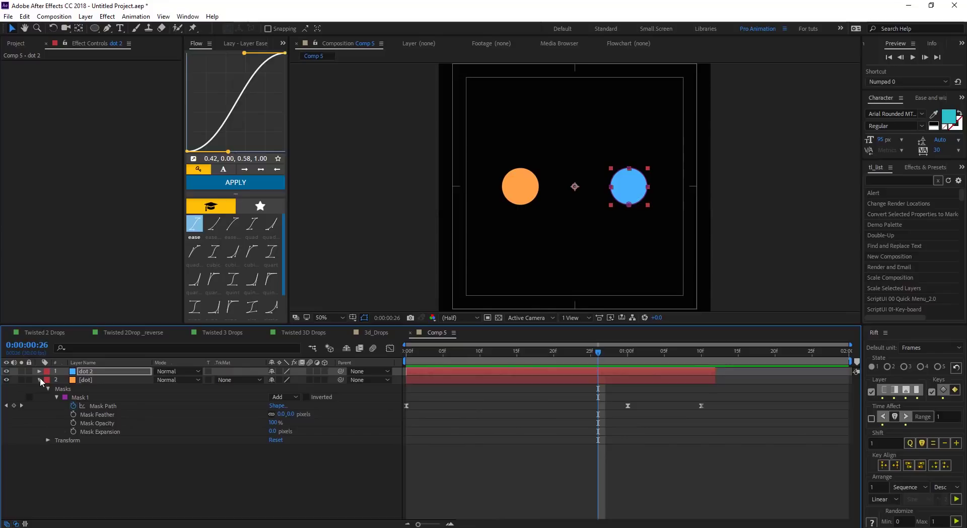
# Step: Add a new adjustment layer on top and name it 'Fx'
pyautogui.click(39, 380)
pyautogui.rightClick(124, 459)
pyautogui.moveTo(214, 351)
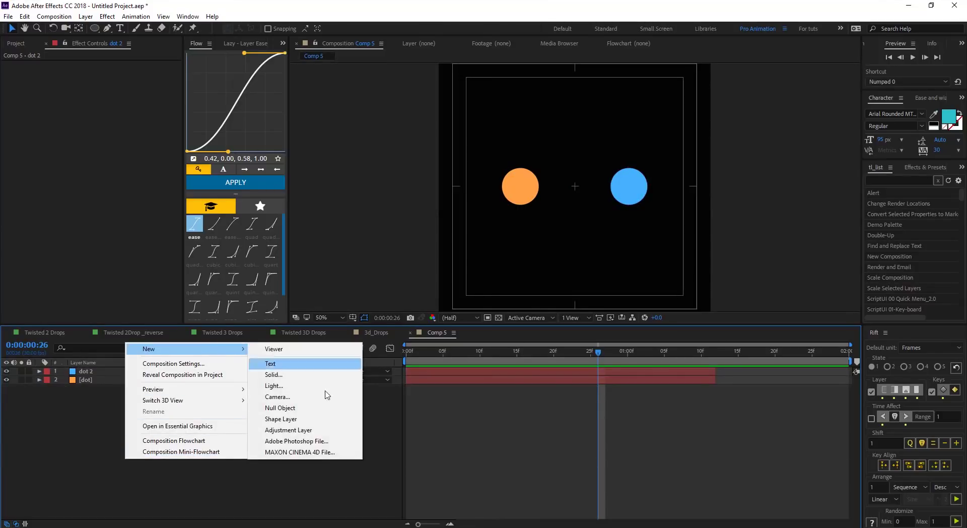
pyautogui.click(312, 430)
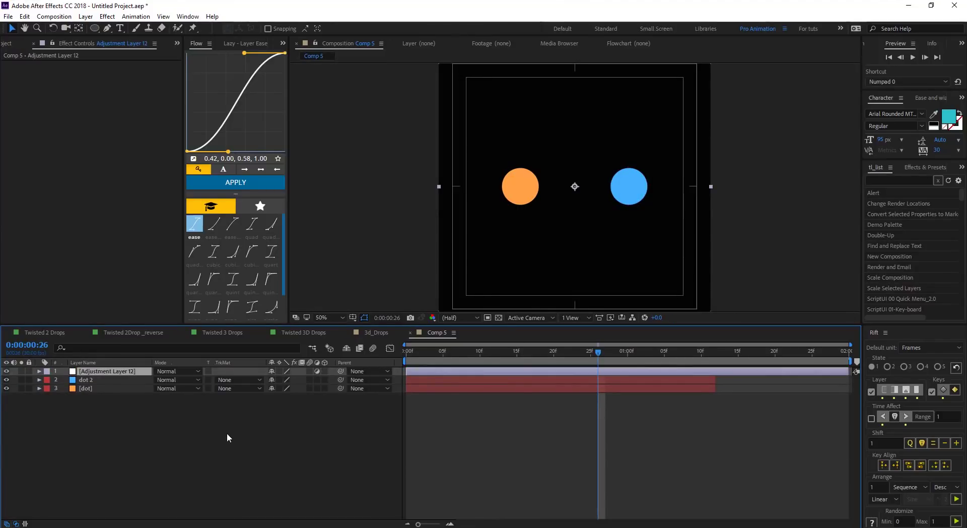
pyautogui.press('Return')
pyautogui.write('Fx')
pyautogui.press('Return')
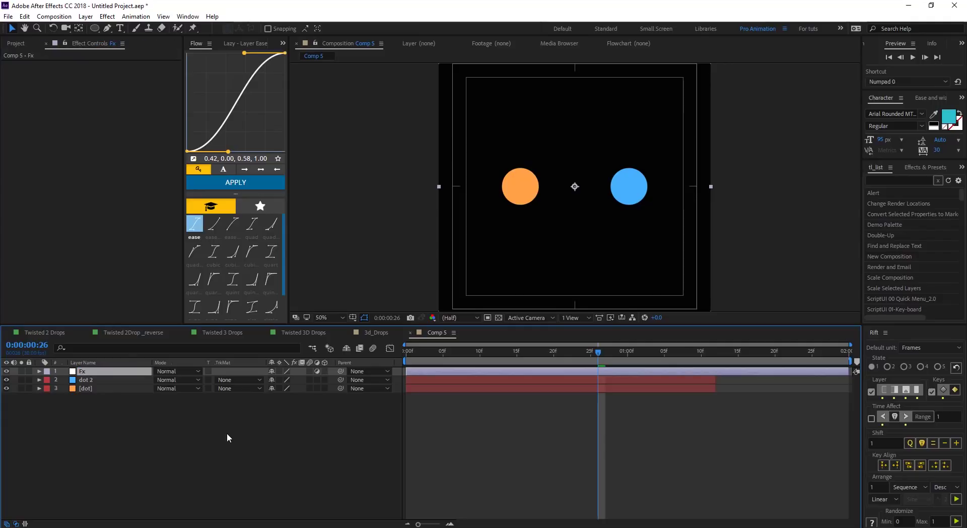
# Step: Apply the Twirl effect to Fx via the effect search 'twi'
pyautogui.hotkey('ctrl', 'space')
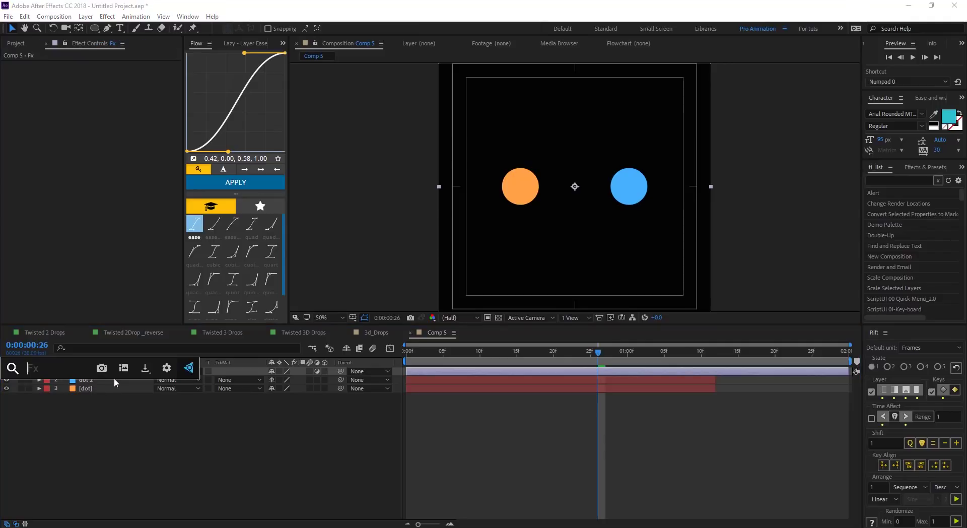
pyautogui.write('twi')
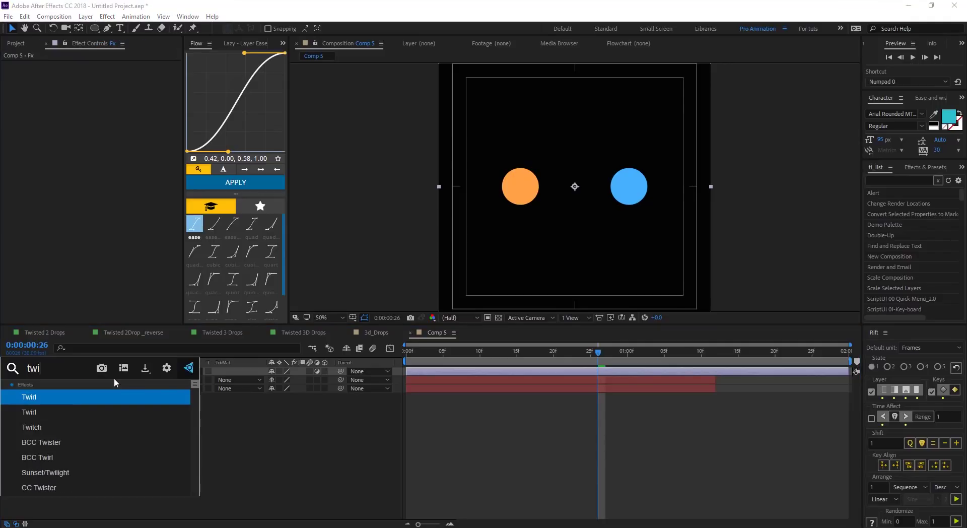
pyautogui.press('Return')
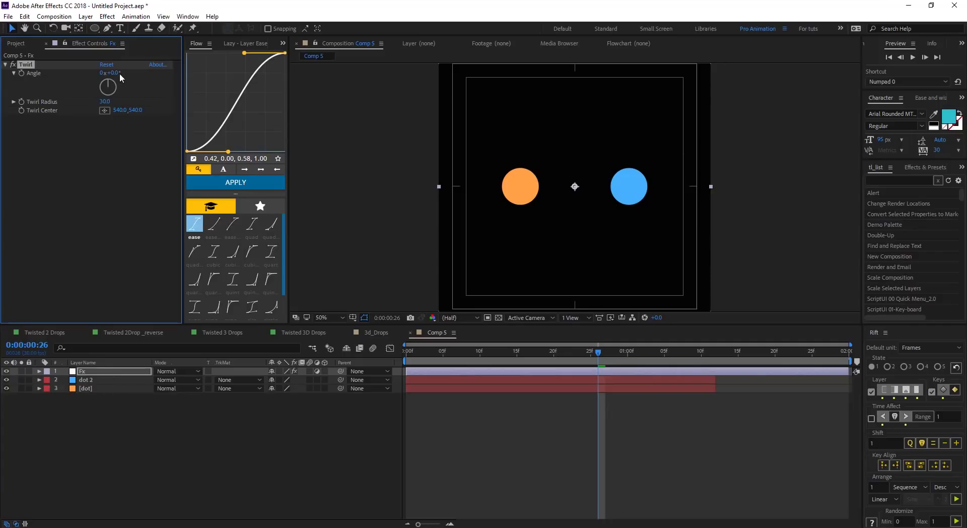
# Step: Set Twirl Angle to 1x+340° and Radius to 80, then preview the swirling arcs
pyautogui.moveTo(120, 73); pyautogui.dragTo(501, 105)
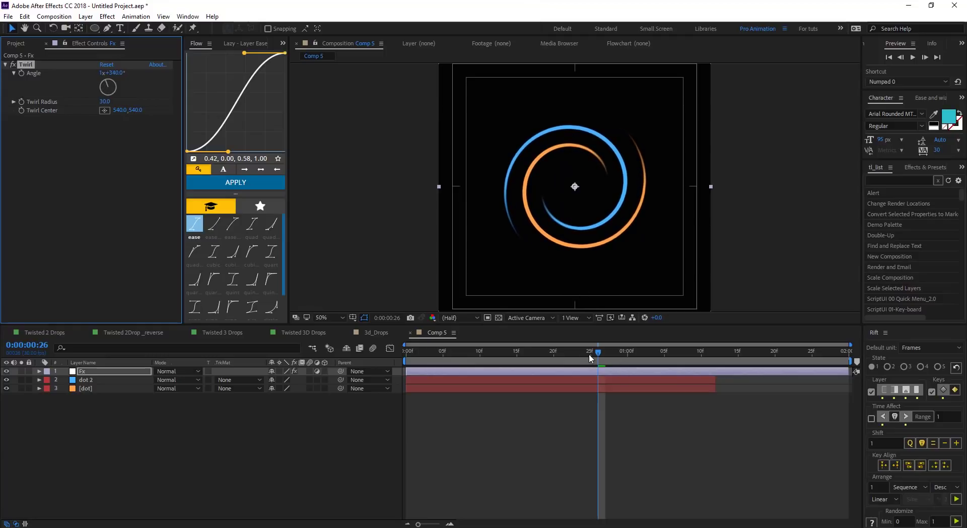
pyautogui.moveTo(582, 350); pyautogui.dragTo(552, 373)
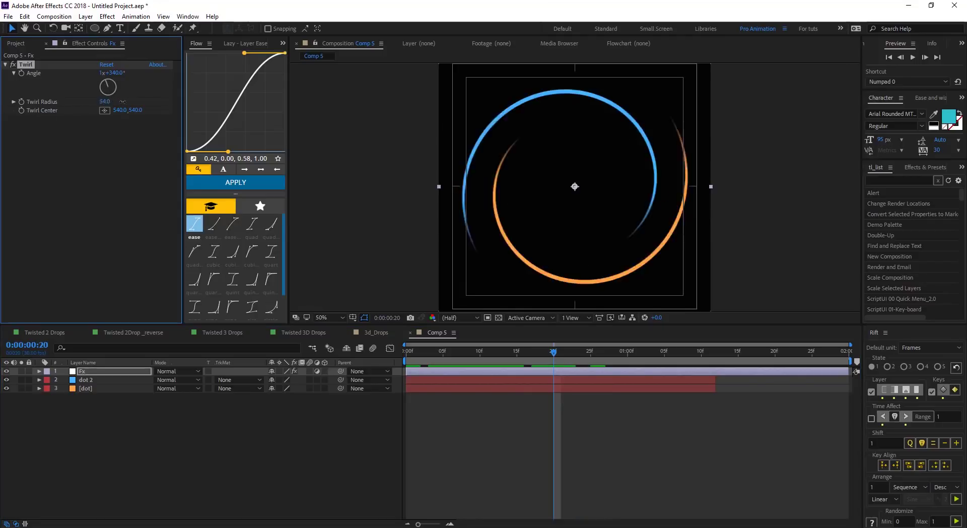
pyautogui.moveTo(122, 102); pyautogui.dragTo(134, 103)
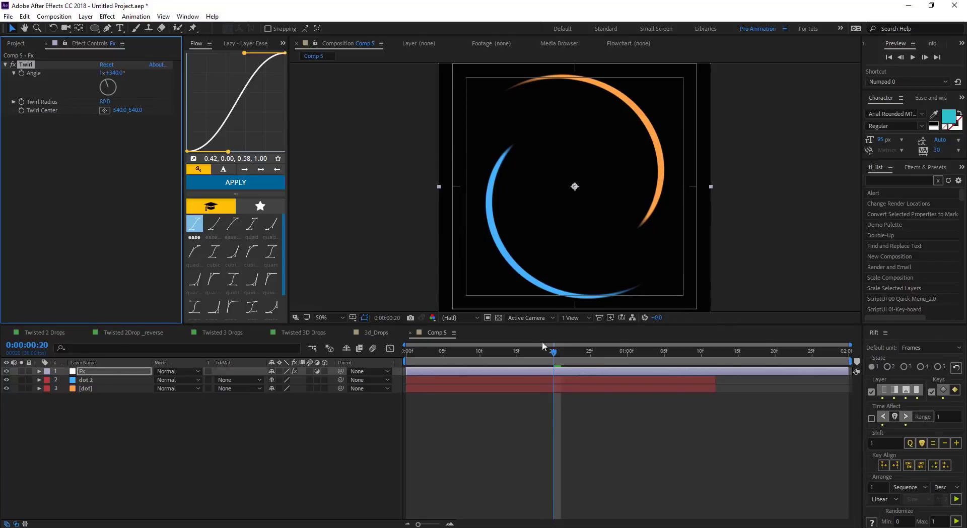
pyautogui.press('space')
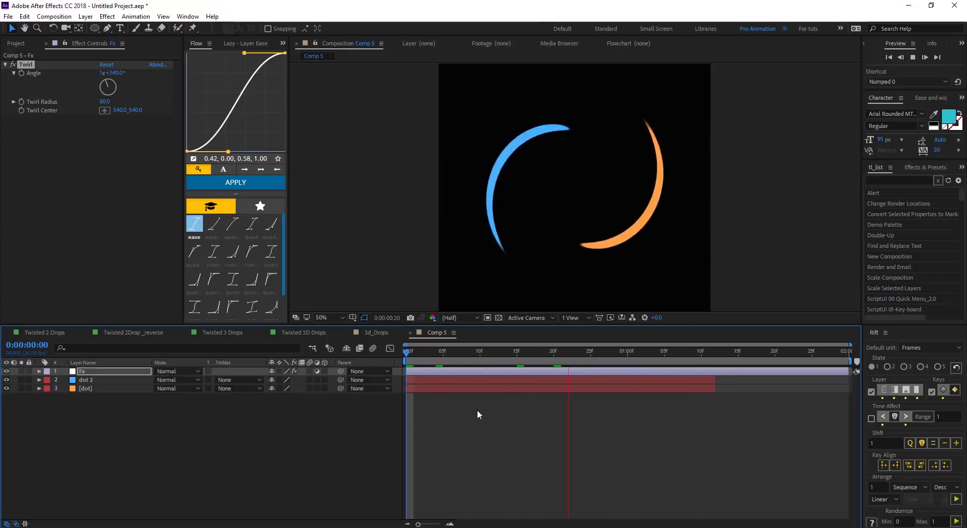
pyautogui.press('space')
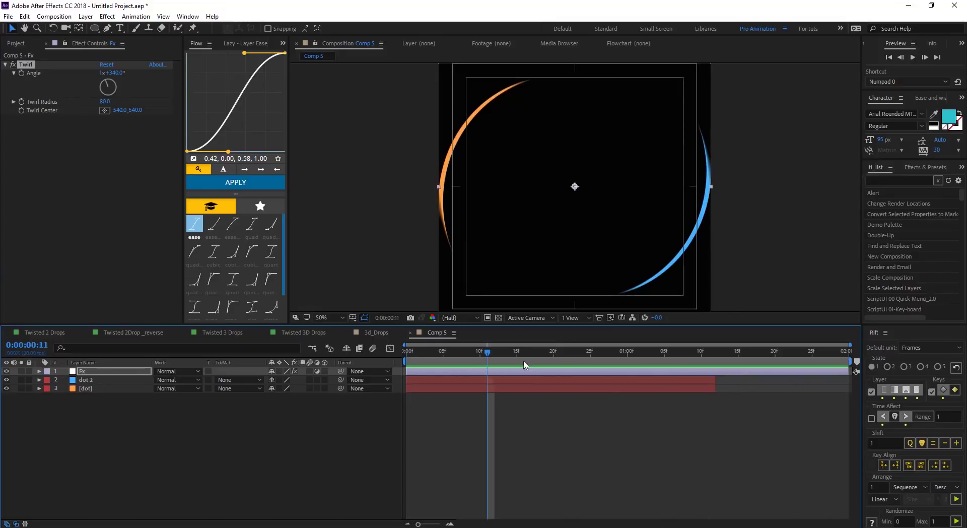
# Step: Duplicate dot 2 at frame 17 to create dot 3, and hide the Fx twirl layer
pyautogui.click(531, 351)
pyautogui.click(90, 381)
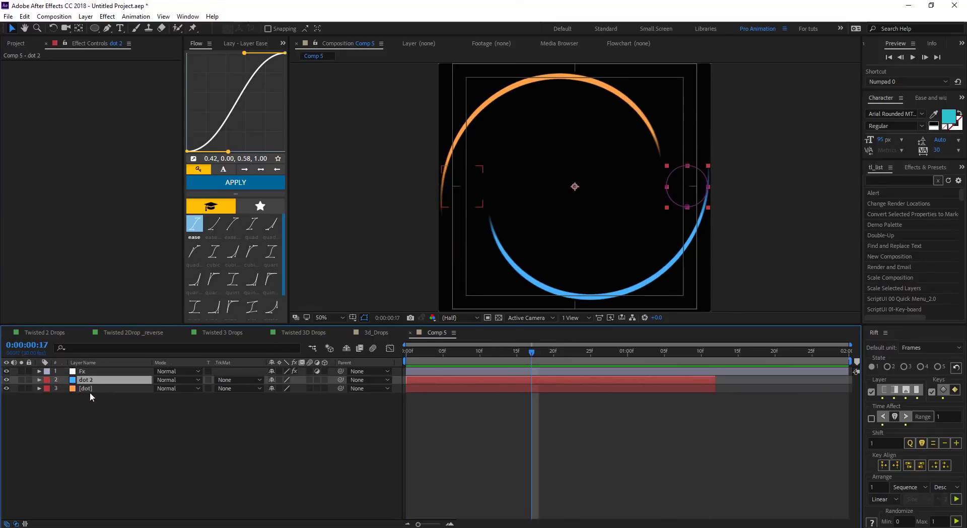
pyautogui.hotkey('ctrl', 'd')
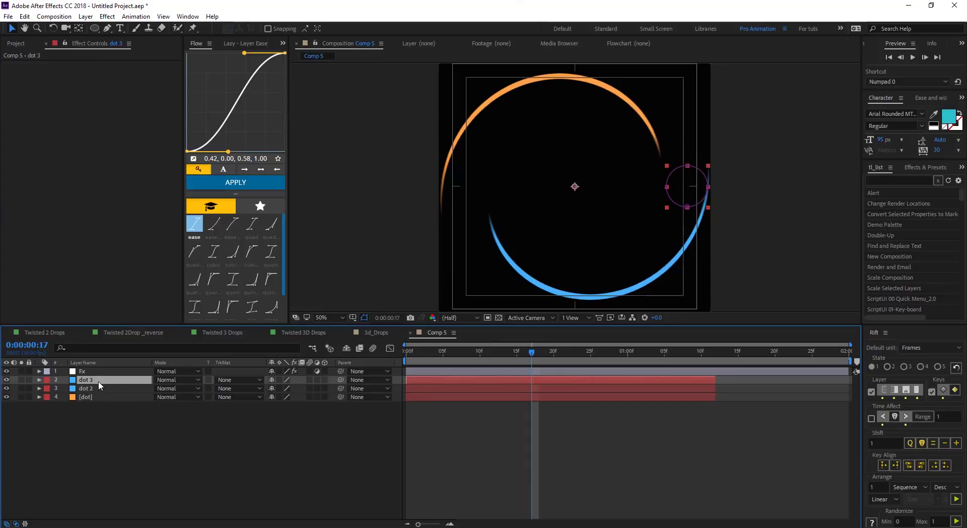
pyautogui.click(6, 372)
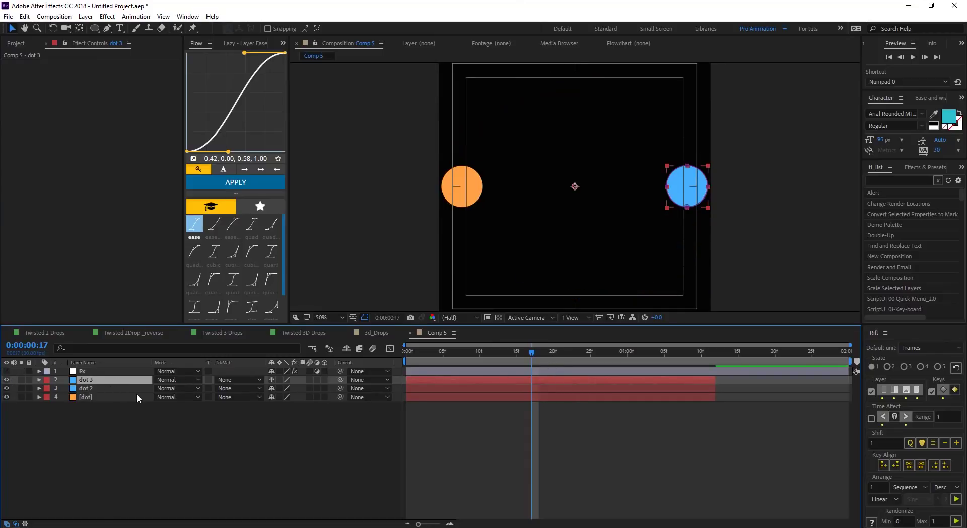
# Step: Set dot 2's Rotation to 120° and dot 3's Rotation to 240°
pyautogui.press('r')
pyautogui.click(97, 398)
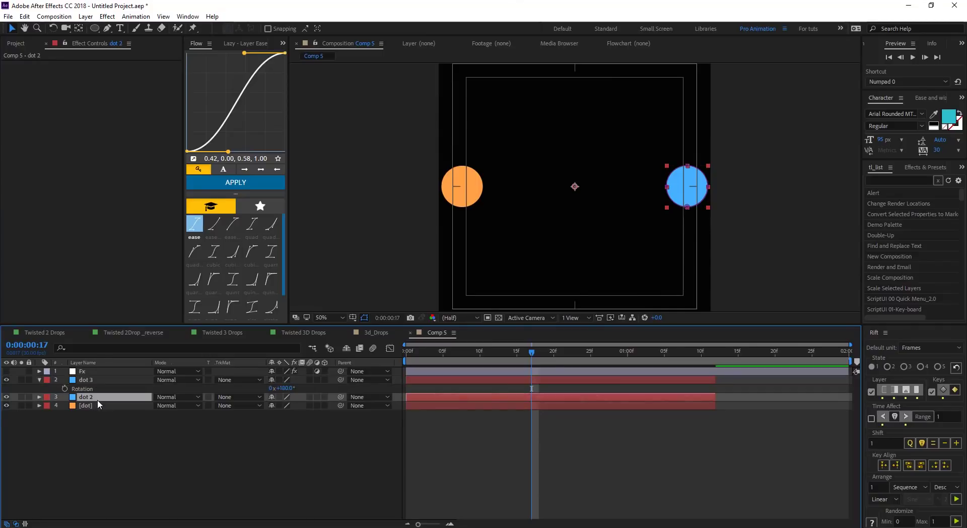
pyautogui.press('r')
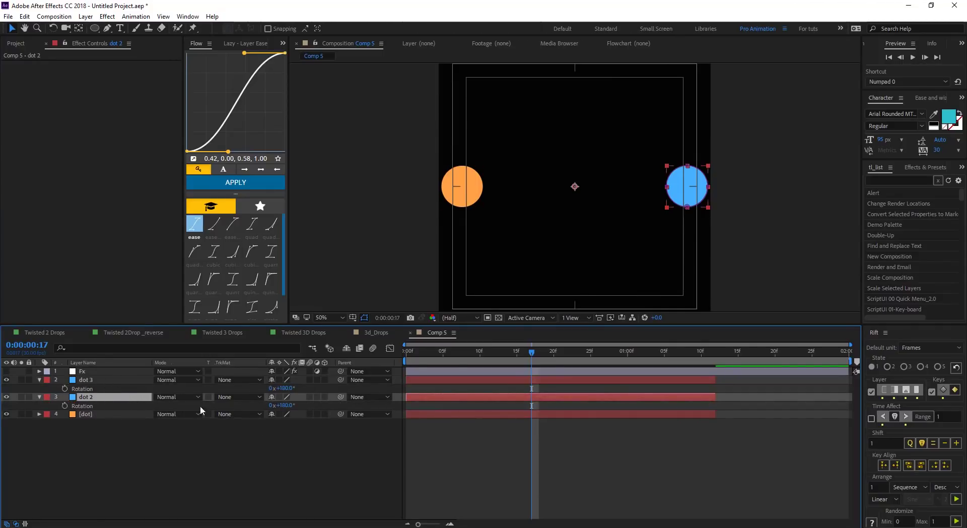
pyautogui.click(286, 405)
pyautogui.write('120')
pyautogui.press('Return')
pyautogui.click(285, 388)
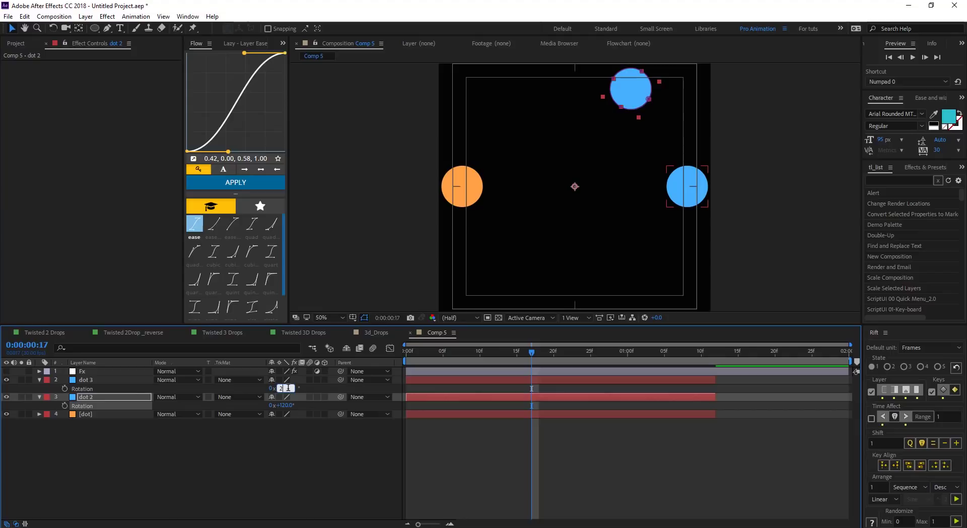
pyautogui.write('240')
pyautogui.press('Return')
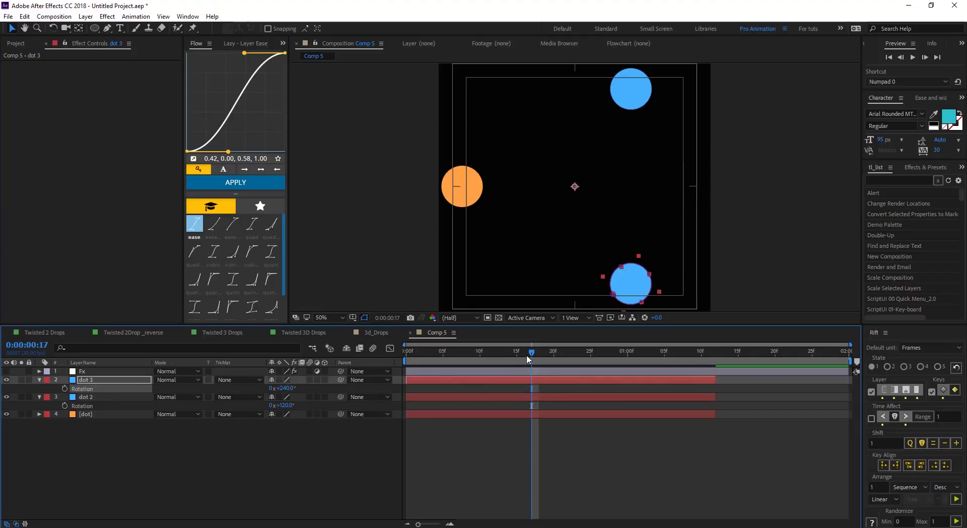
# Step: Scrub the timeline to check the spacing, then turn the Fx layer back on
pyautogui.moveTo(527, 357); pyautogui.dragTo(577, 355)
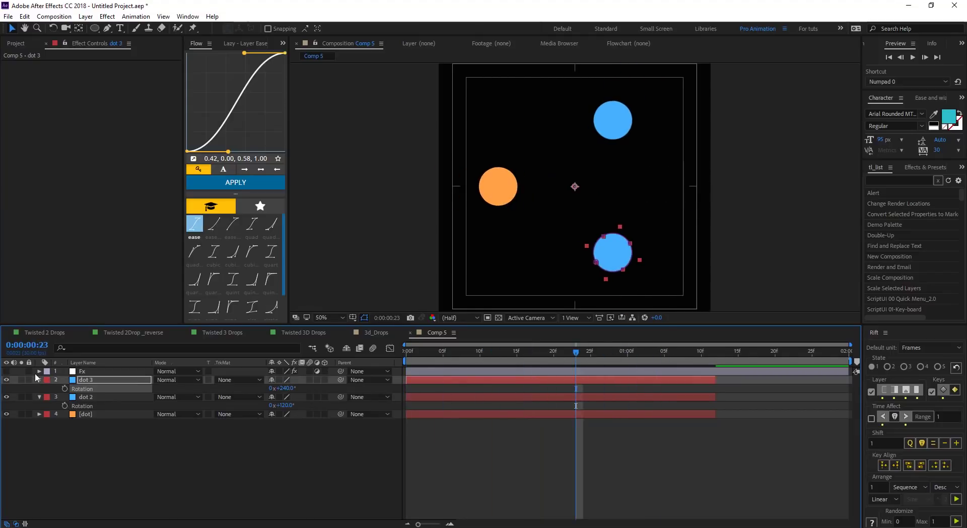
pyautogui.click(6, 372)
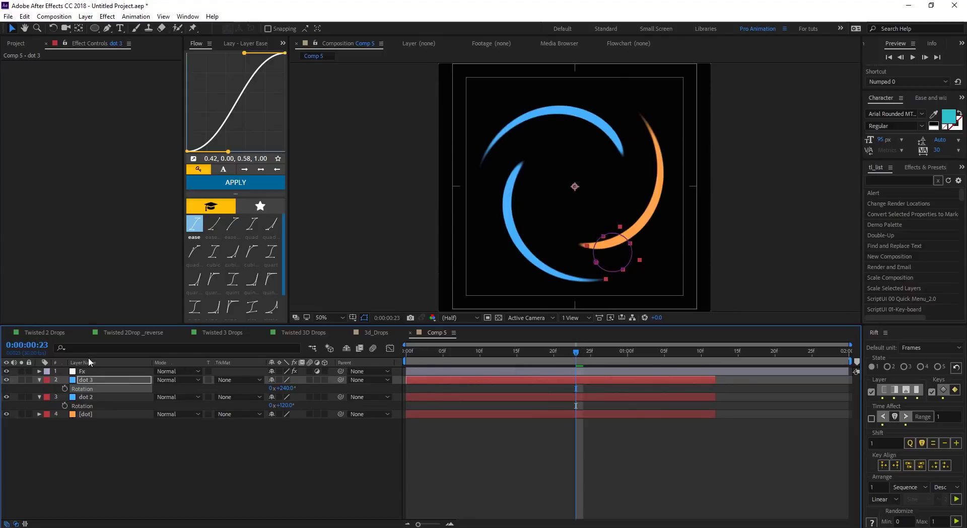
pyautogui.click(108, 381)
# Step: Change dot 3's solid colour from blue to green as a new solid
pyautogui.hotkey('ctrl', 'y')
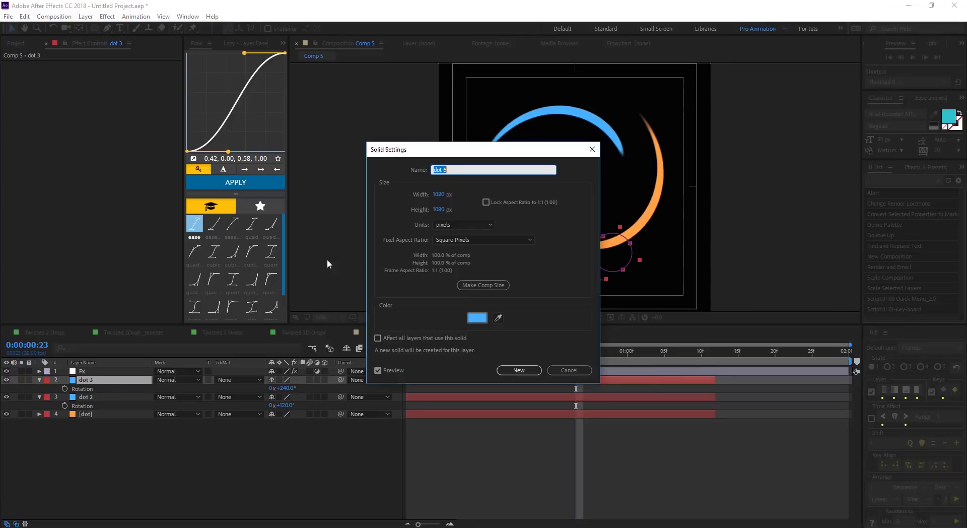
pyautogui.click(479, 317)
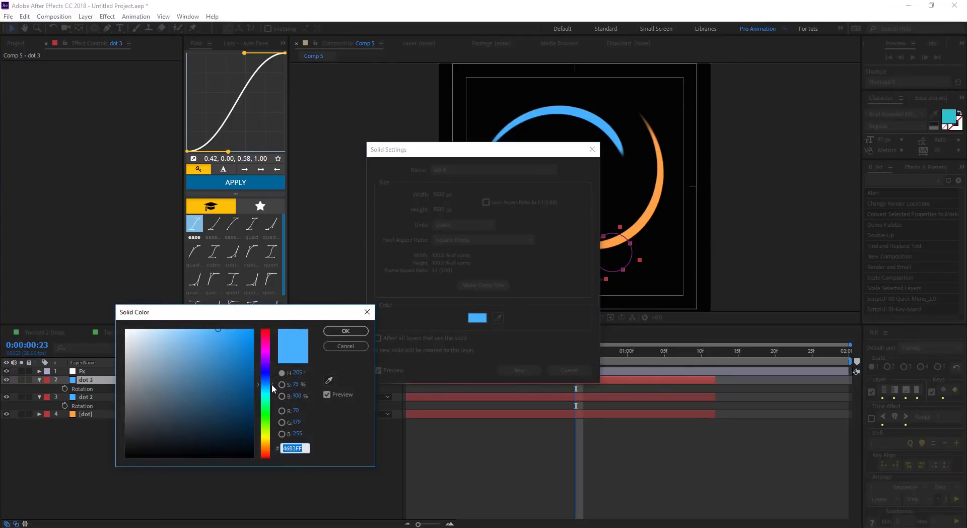
pyautogui.moveTo(265, 387); pyautogui.dragTo(272, 407)
pyautogui.click(346, 331)
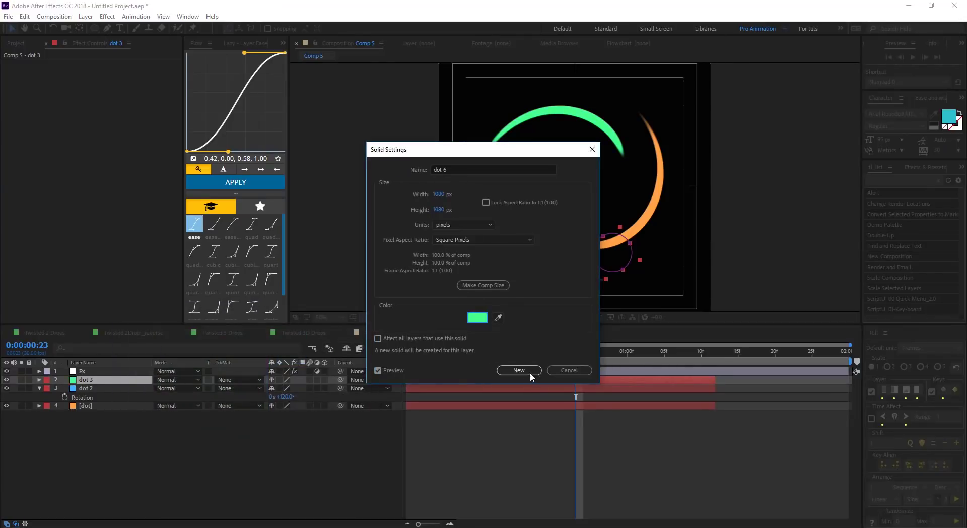
pyautogui.click(530, 372)
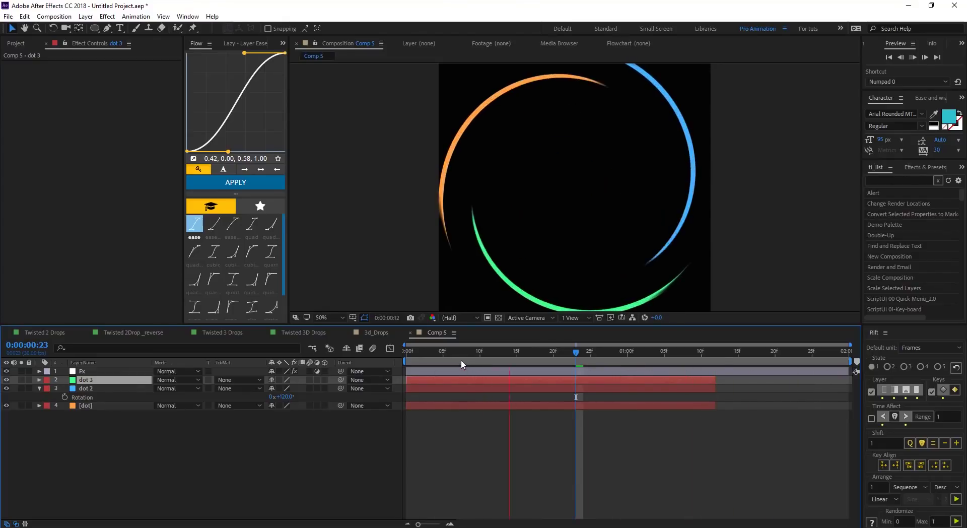
# Step: Raise the Fx layer's Twirl angle to 2x+240° and preview the animation
pyautogui.click(509, 352)
pyautogui.click(501, 371)
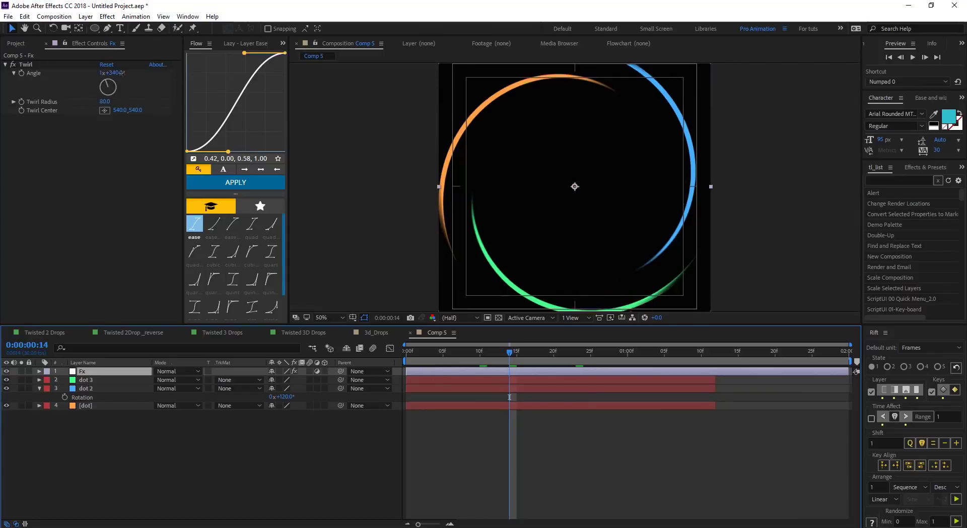
pyautogui.moveTo(111, 73); pyautogui.dragTo(263, 88)
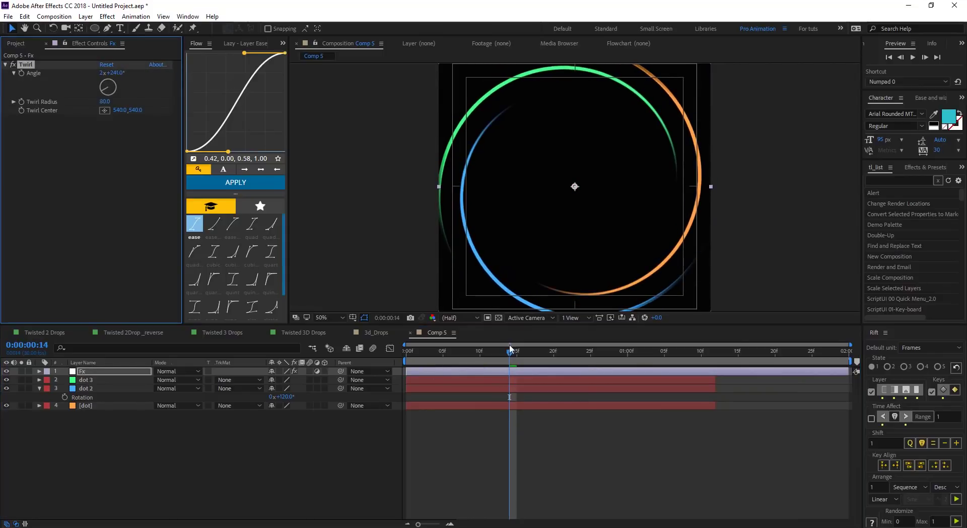
pyautogui.press('space')
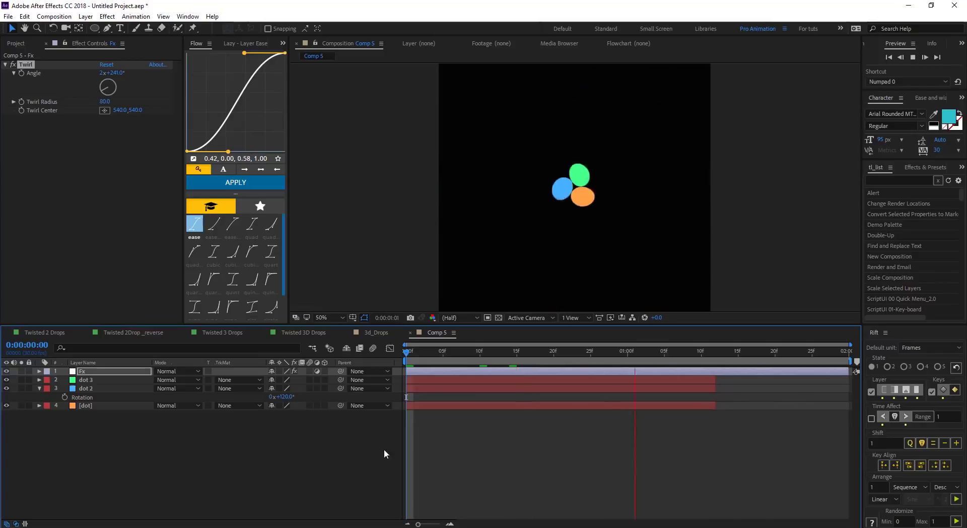
pyautogui.click(380, 334)
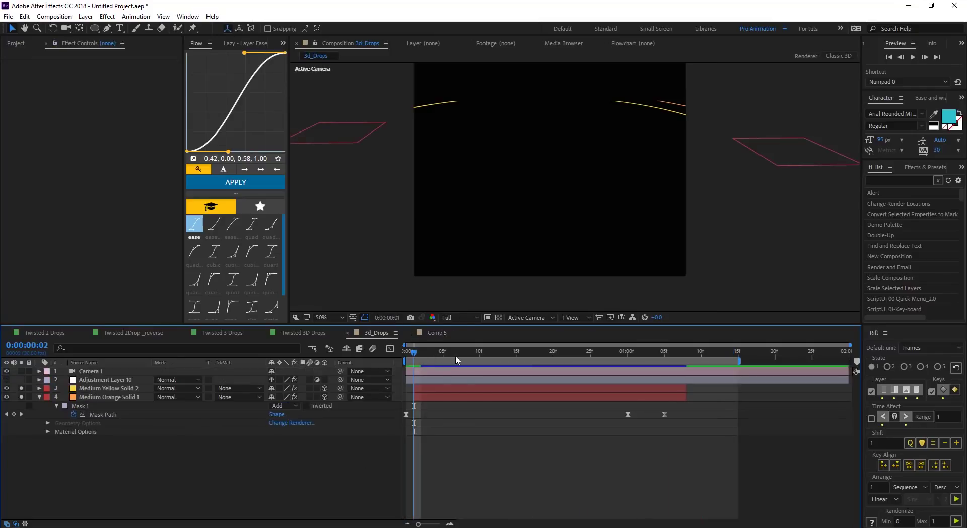
pyautogui.press('space')
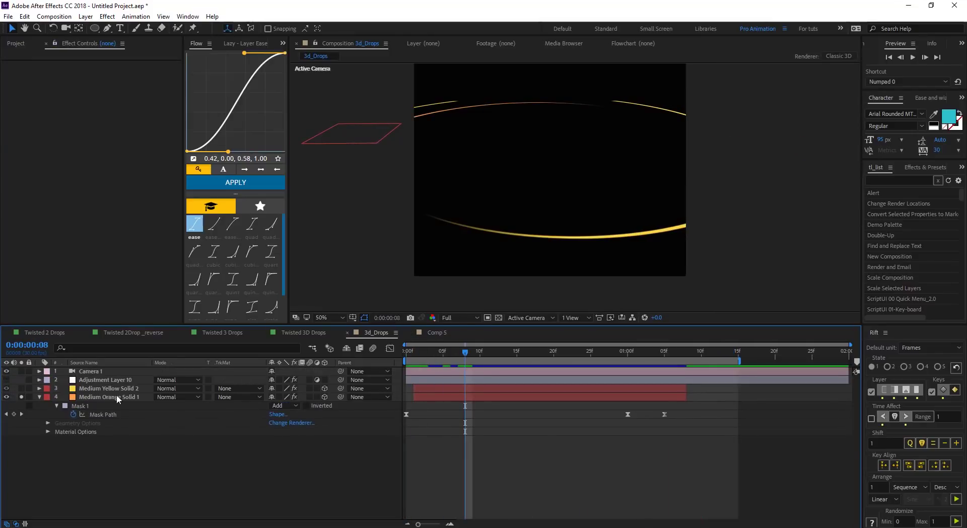
pyautogui.click(121, 397)
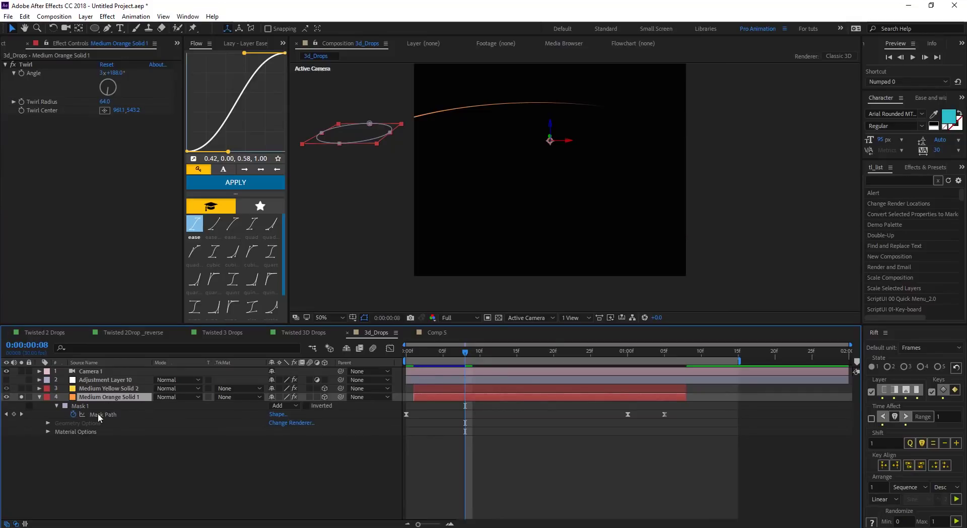
pyautogui.click(325, 397)
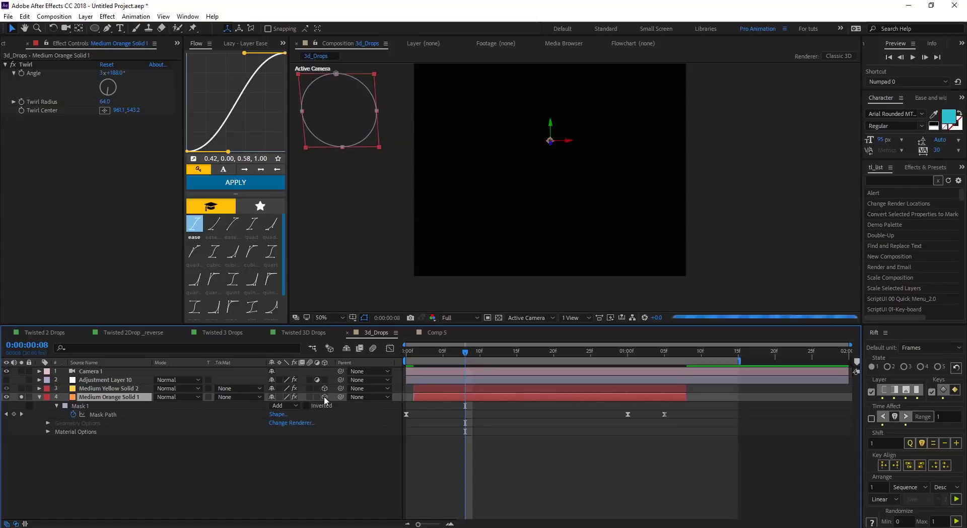
pyautogui.click(324, 397)
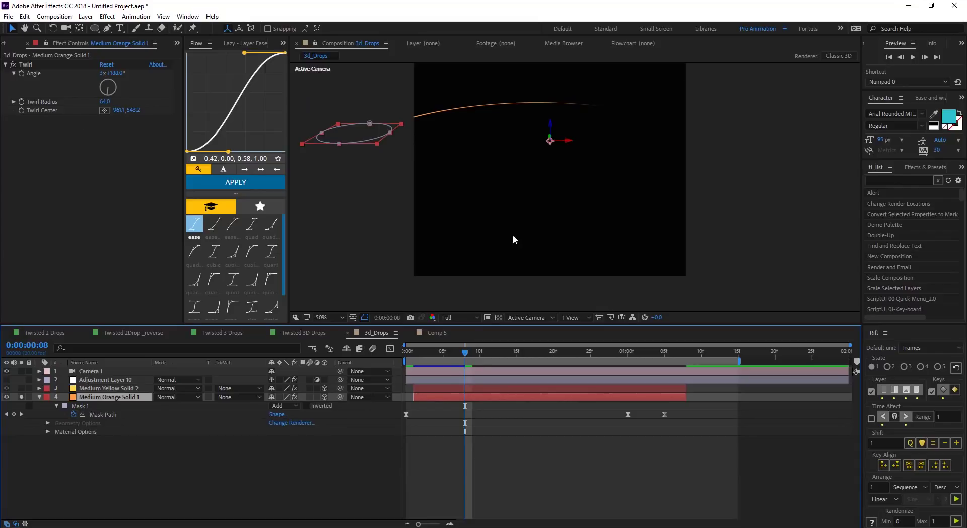
pyautogui.moveTo(464, 358); pyautogui.dragTo(546, 355)
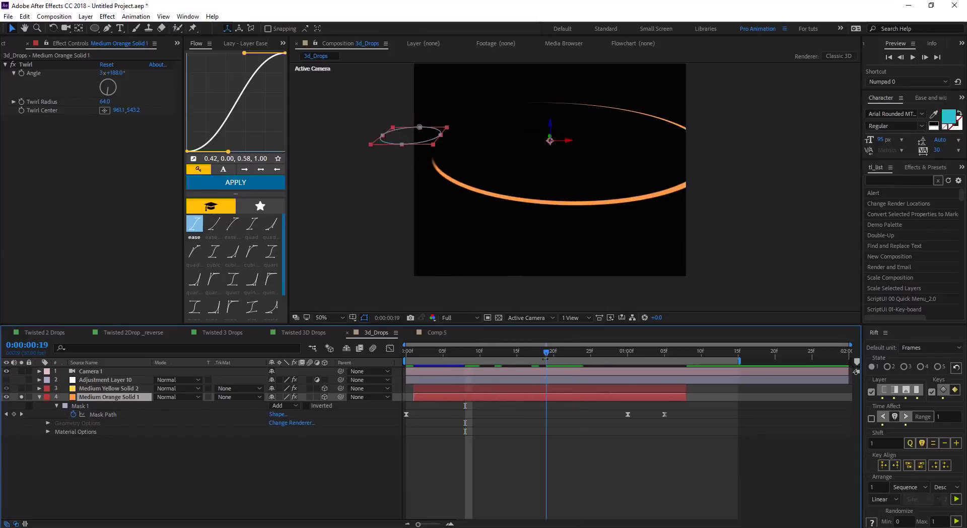
pyautogui.click(48, 114)
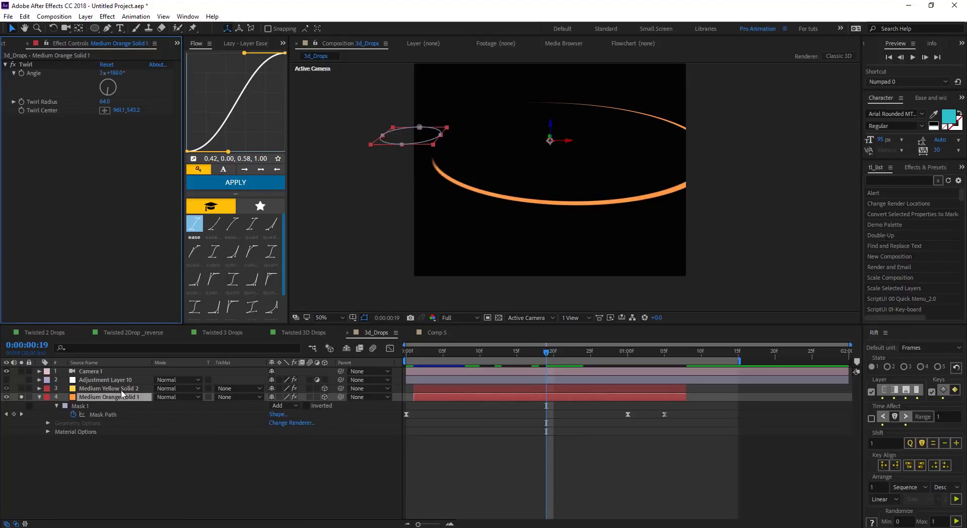
# Step: Solo Medium Yellow Solid 2, set its Z Rotation to 0x+180°, and preview both rings
pyautogui.moveTo(539, 352); pyautogui.dragTo(561, 353)
pyautogui.click(21, 388)
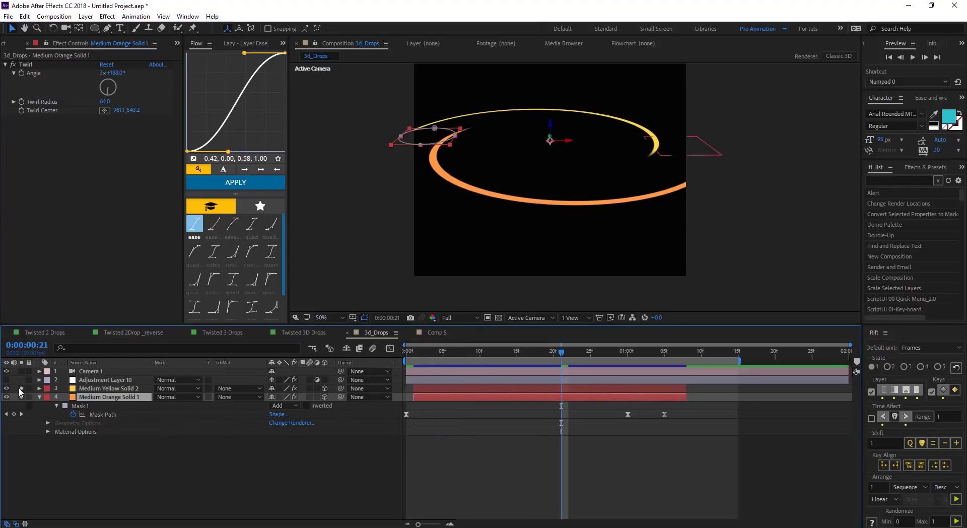
pyautogui.click(133, 389)
pyautogui.press('r')
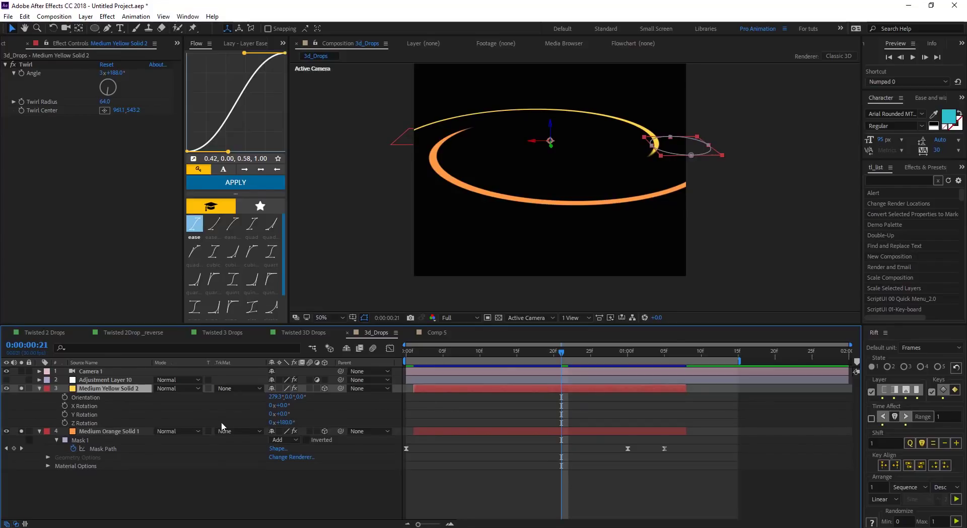
pyautogui.moveTo(296, 422)
pyautogui.mouseDown()
pyautogui.moveTo(274, 422)
pyautogui.moveTo(290, 422)
pyautogui.mouseUp()
pyautogui.press('space')
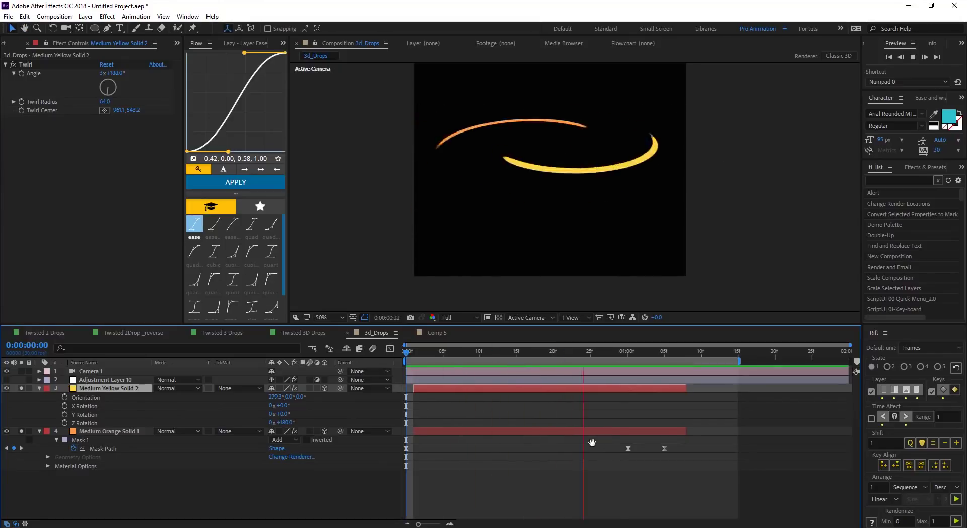